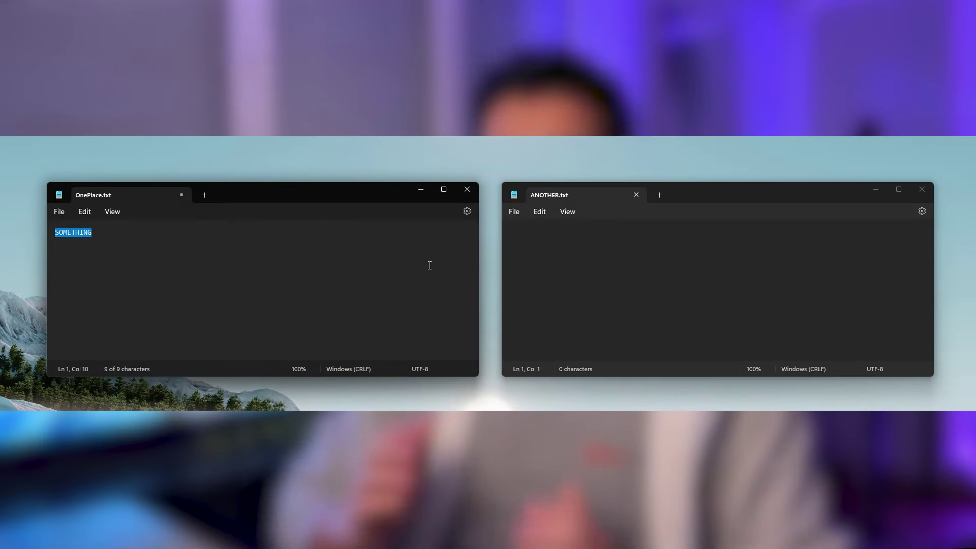
click(550, 254)
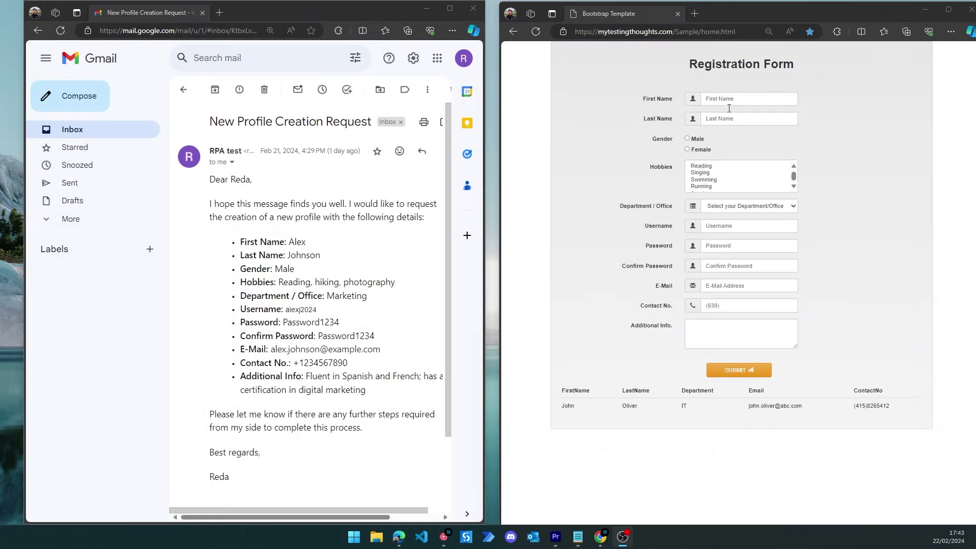
Copy the first name and last name from the profile request e-mail into the matching registration form fields.
double_click(302, 240)
key(ctrl+c)
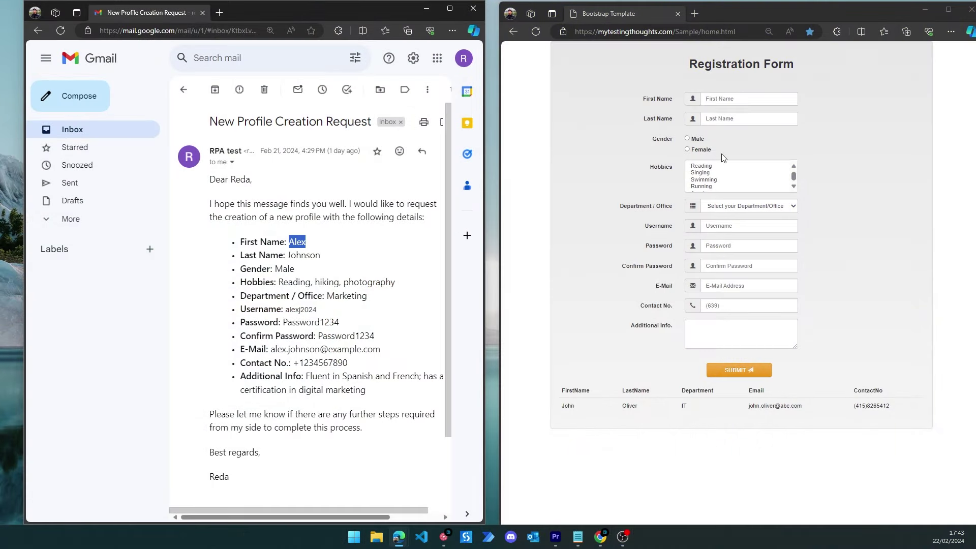
click(742, 99)
key(ctrl+v)
double_click(296, 254)
key(ctrl+c)
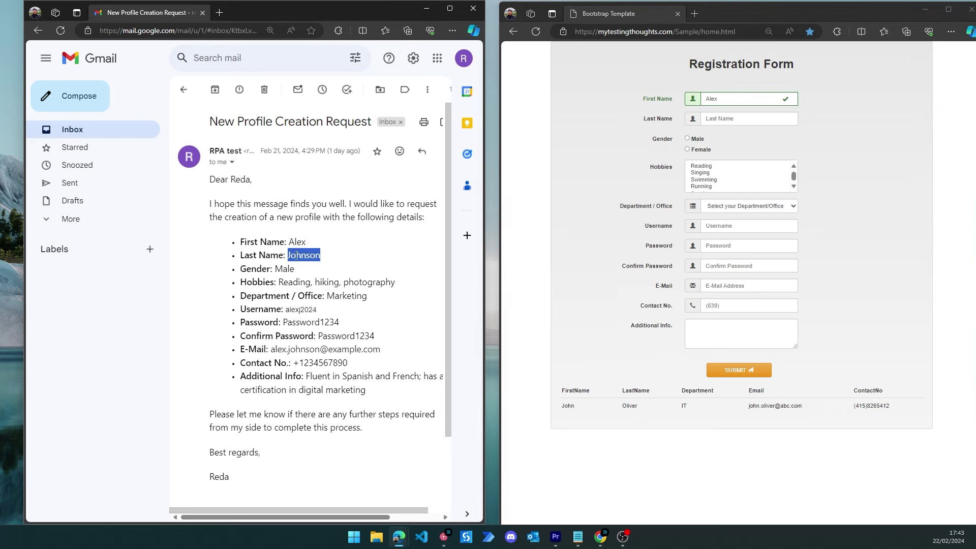
click(727, 119)
key(ctrl+v)
Set the gender to Male and the hobby to Reading in the registration form, and open the department choices.
click(688, 138)
click(702, 166)
click(749, 206)
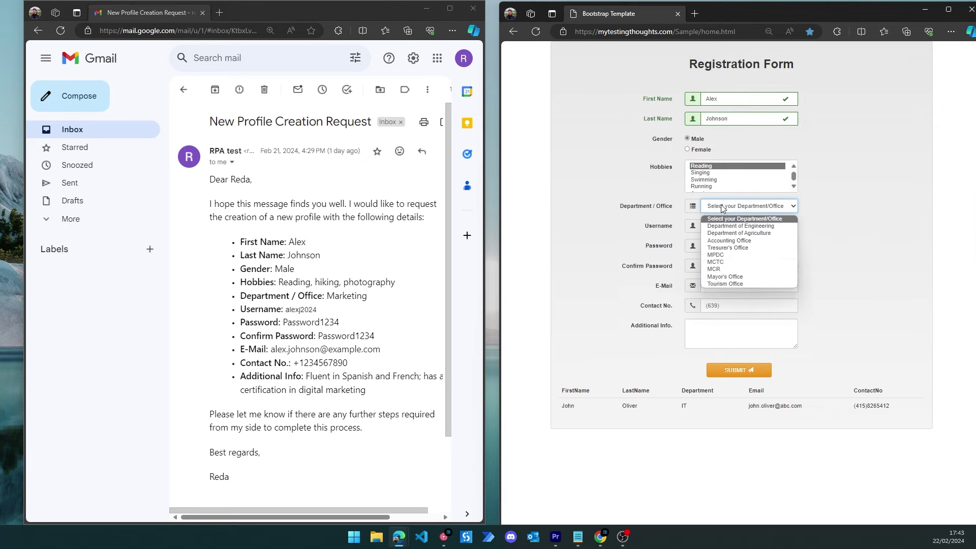
Copy the username and the confirmation password from the e-mail into the matching registration form fields.
double_click(301, 310)
click(742, 226)
double_click(346, 336)
click(742, 266)
key(ctrl+v)
Copy the contact's e-mail address and phone number from the message into the form, and select the message's additional info text.
drag(271, 349, 380, 349)
click(743, 285)
key(ctrl+v)
click(712, 306)
key(ctrl+v)
drag(293, 363, 365, 390)
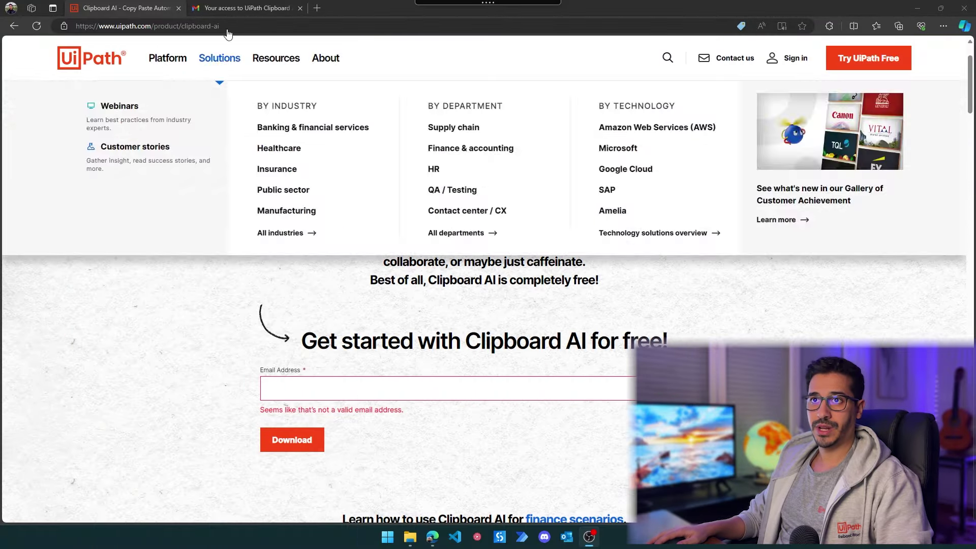
Submit the e-mail address on UiPath's Clipboard AI product page and download the Clipboard AI installer.
click(281, 381)
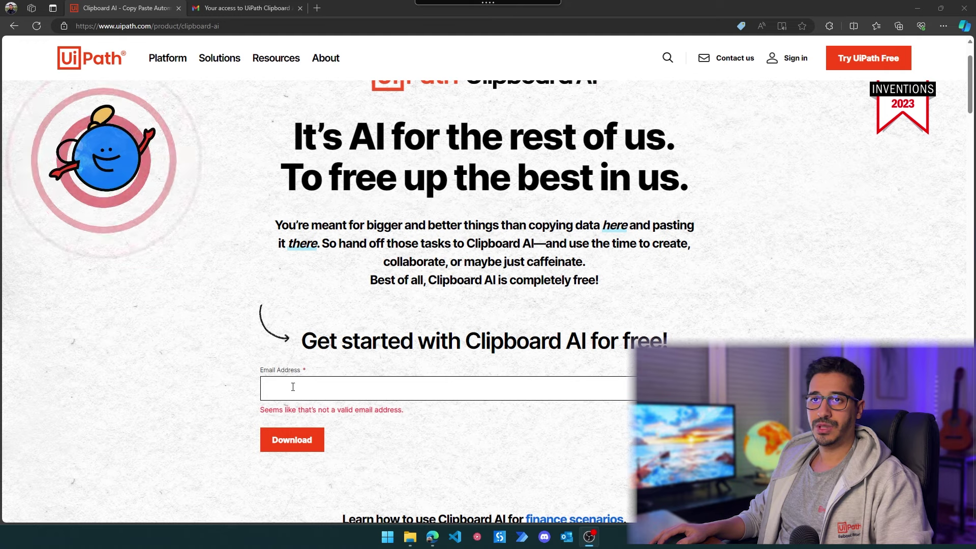
click(224, 27)
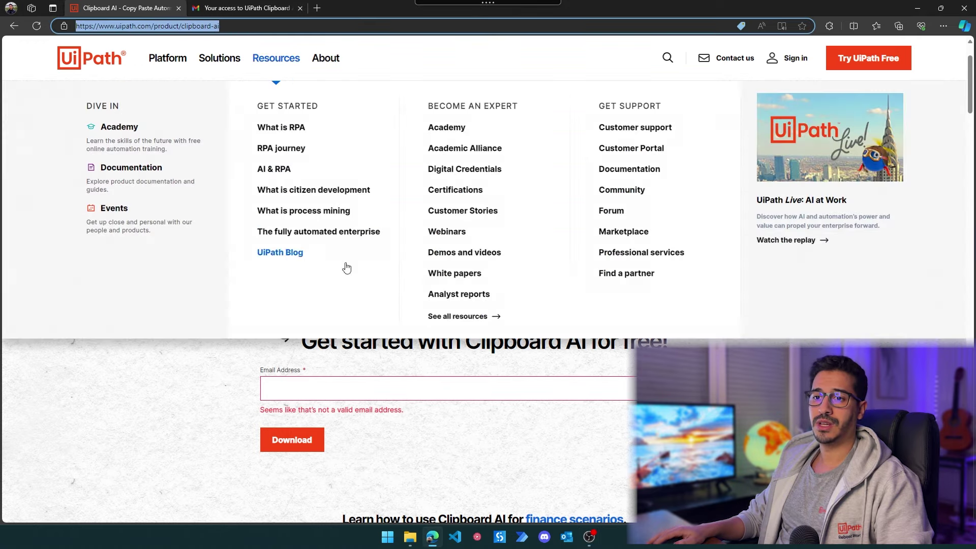
click(338, 393)
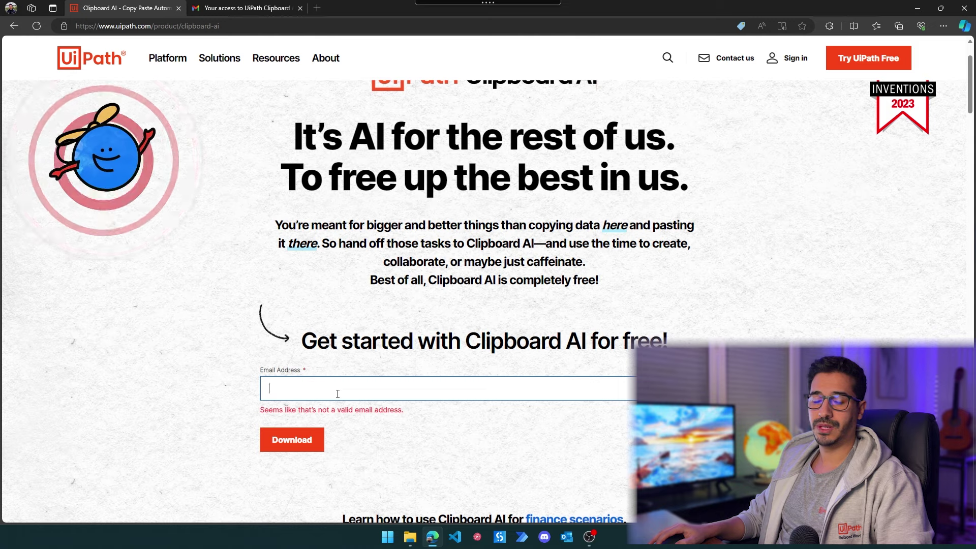
key(ctrl+v)
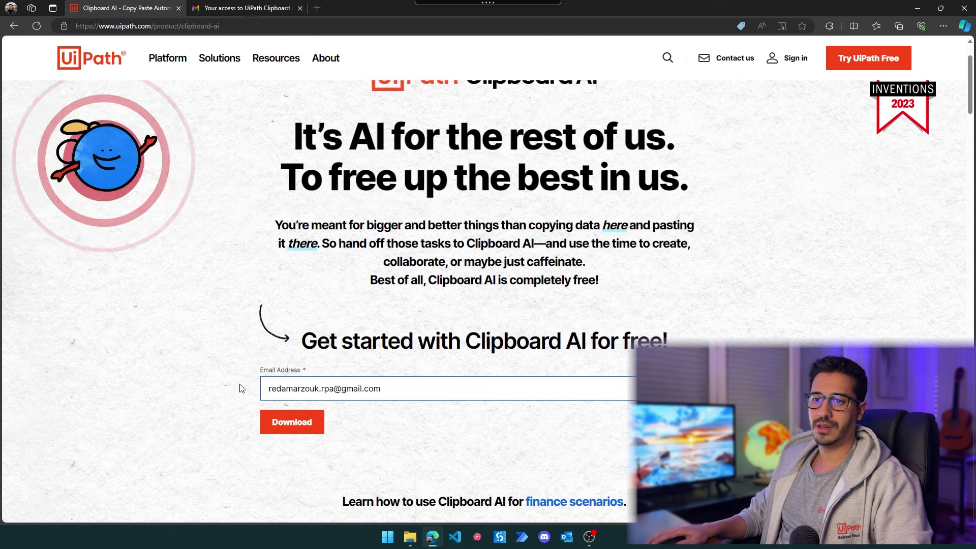
click(294, 423)
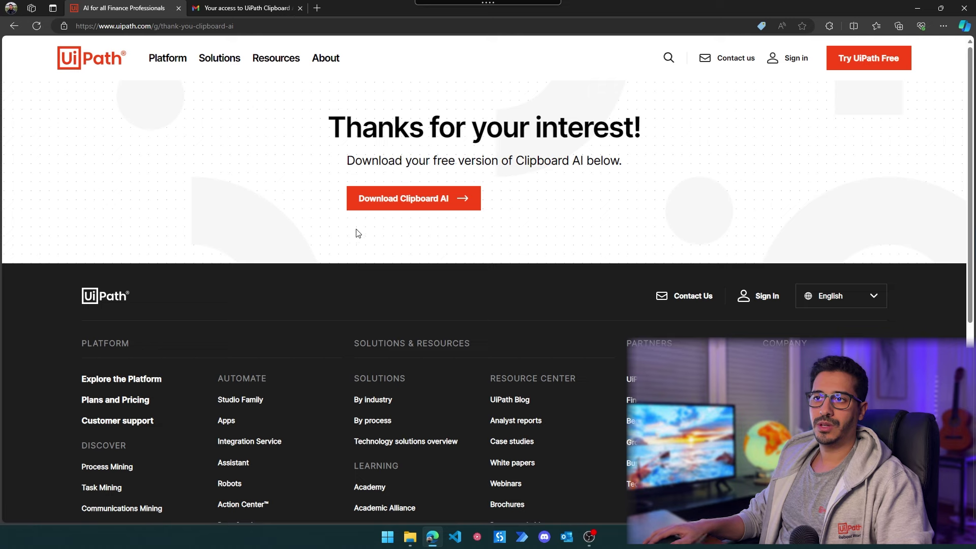
click(384, 208)
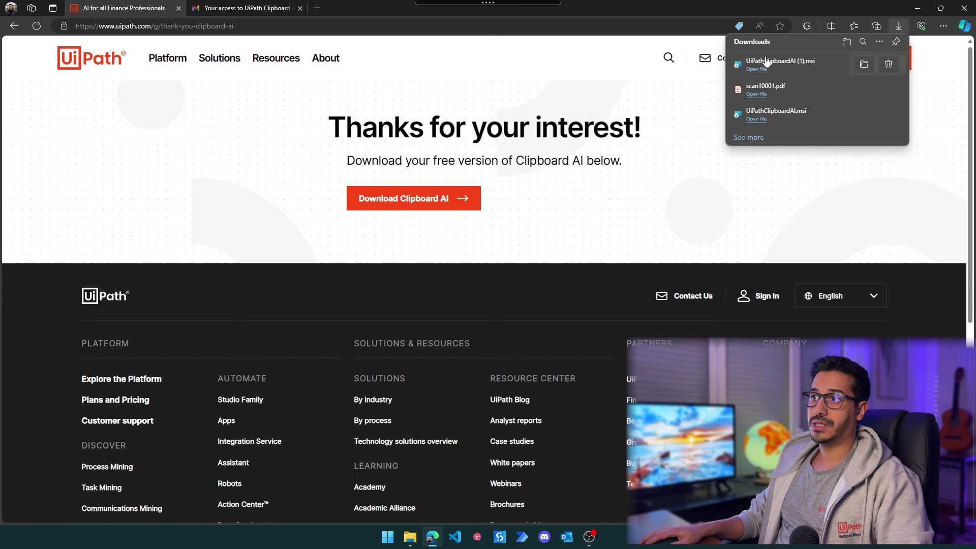
Run the downloaded UiPathClipboardAI (1).msi installer up to its maintenance options and cancel the setup.
click(757, 70)
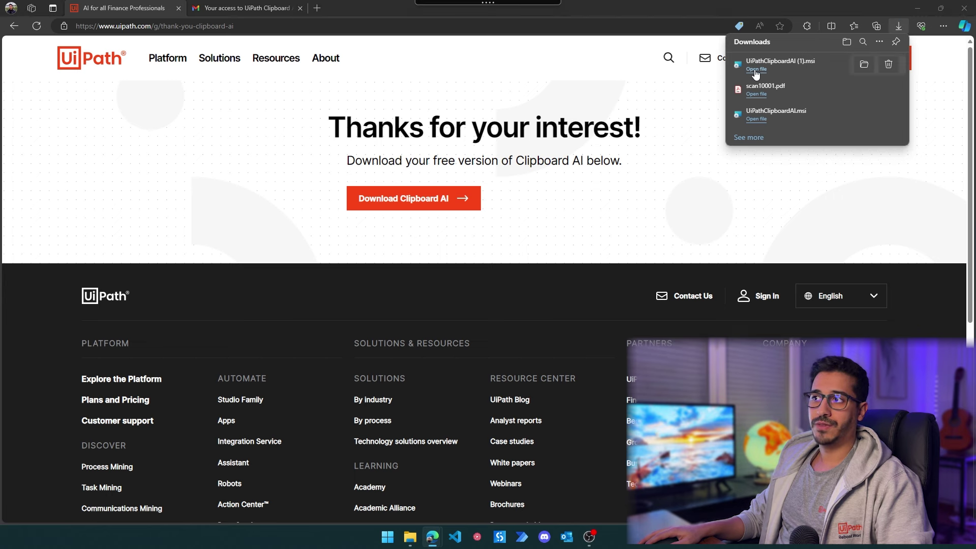
click(539, 379)
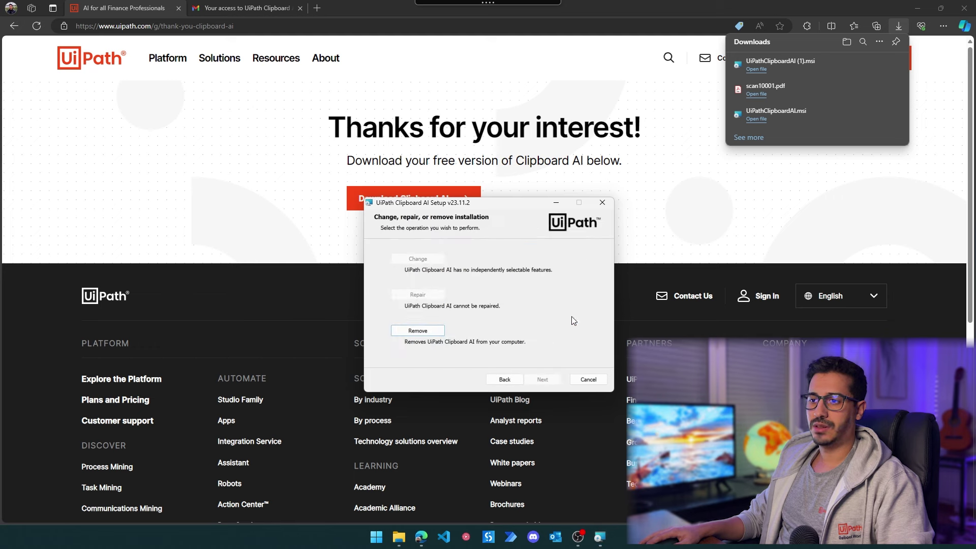
click(588, 379)
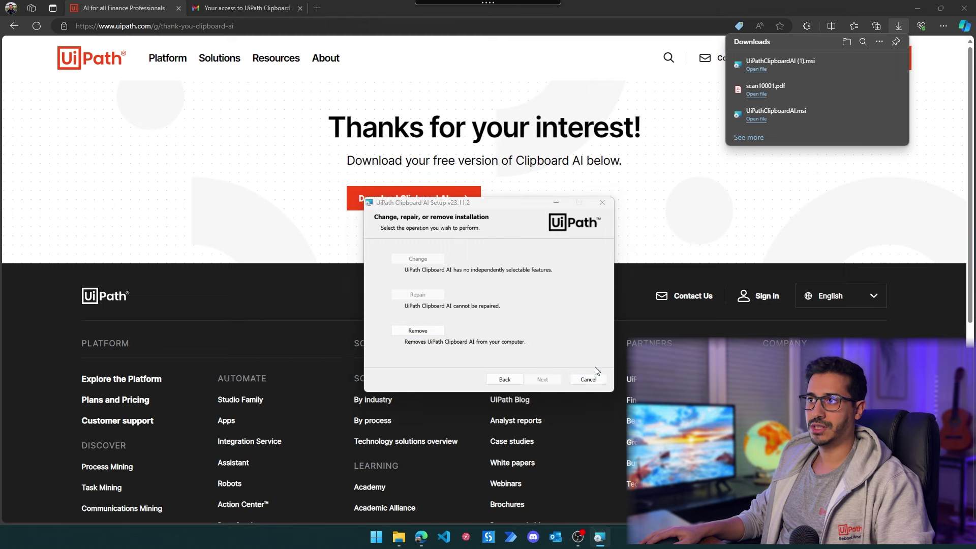
Find the installed app with the Windows search term "clip" and launch UiPath Clipboard AI.
click(389, 538)
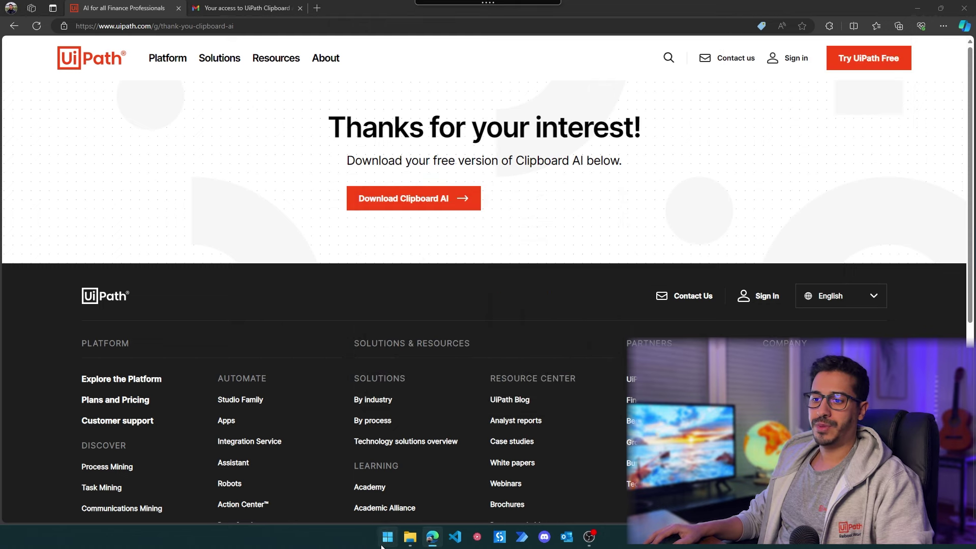
text(clip)
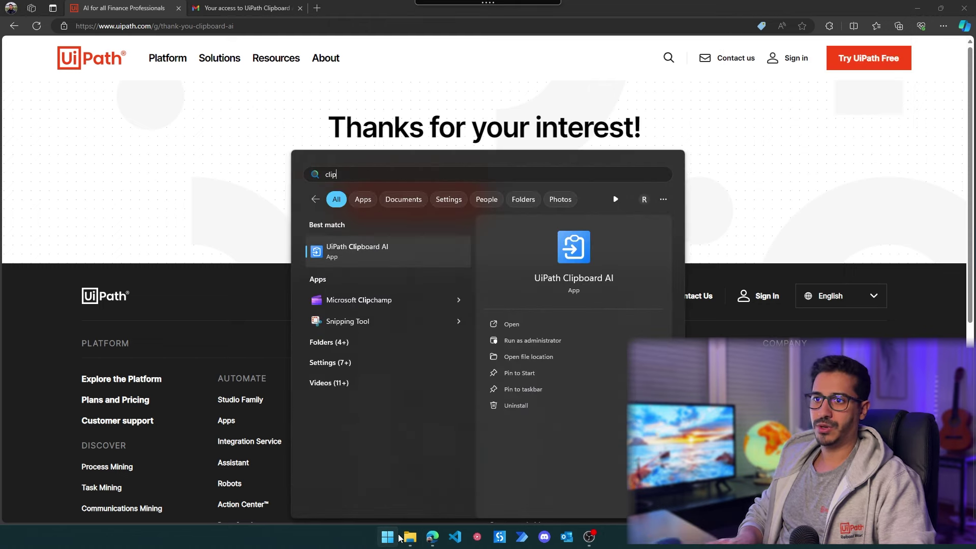
key(Return)
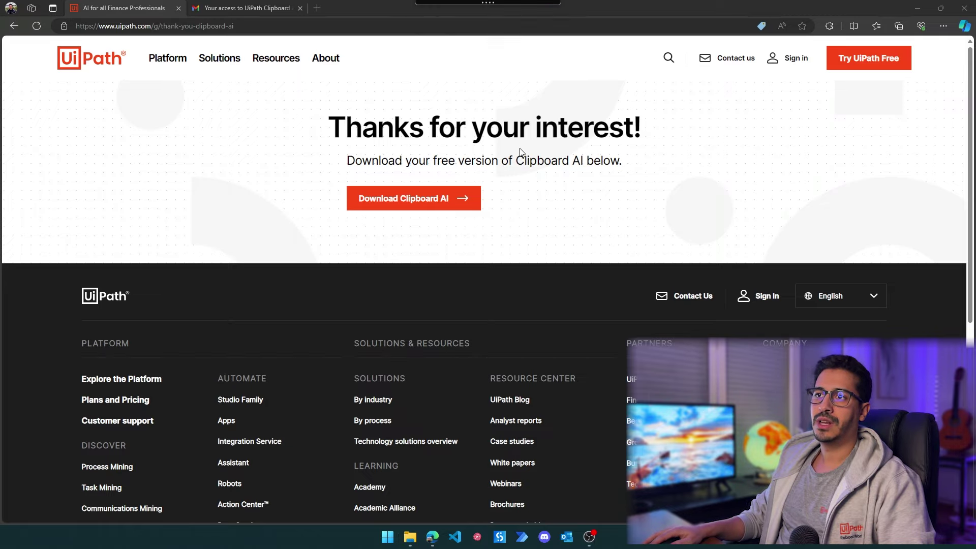
mouse_move(538, 48)
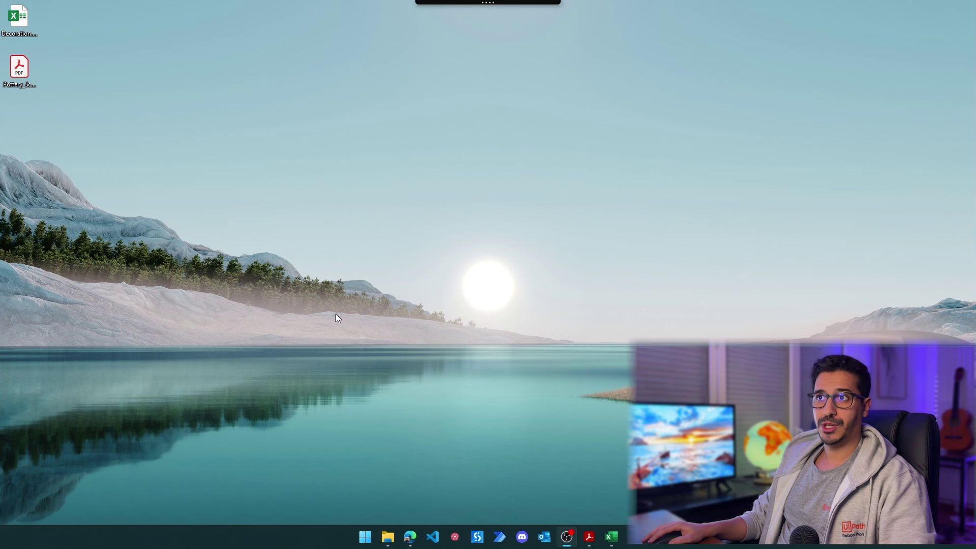
Open the scanned Pottery invoice PDF from the desktop and copy its whole window with Clipboard AI.
double_click(20, 71)
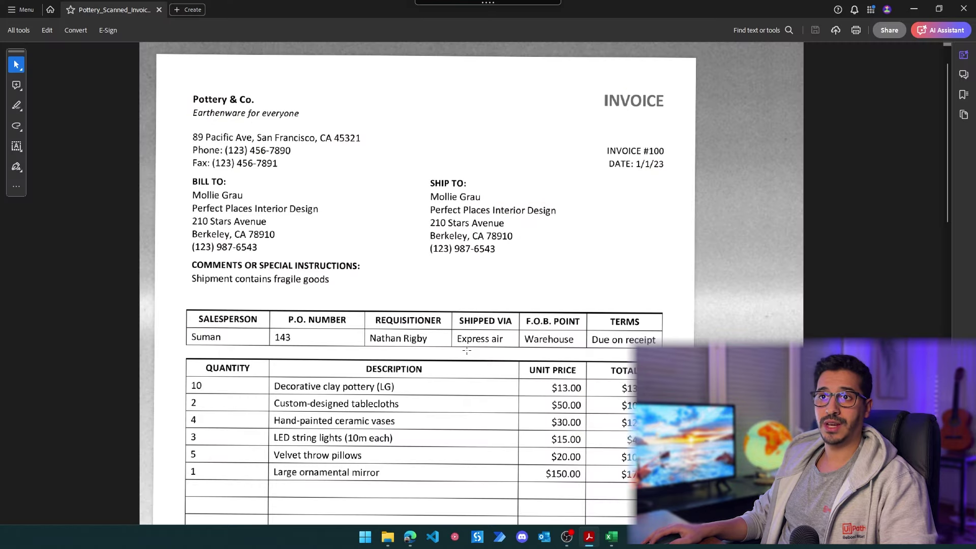
click(603, 534)
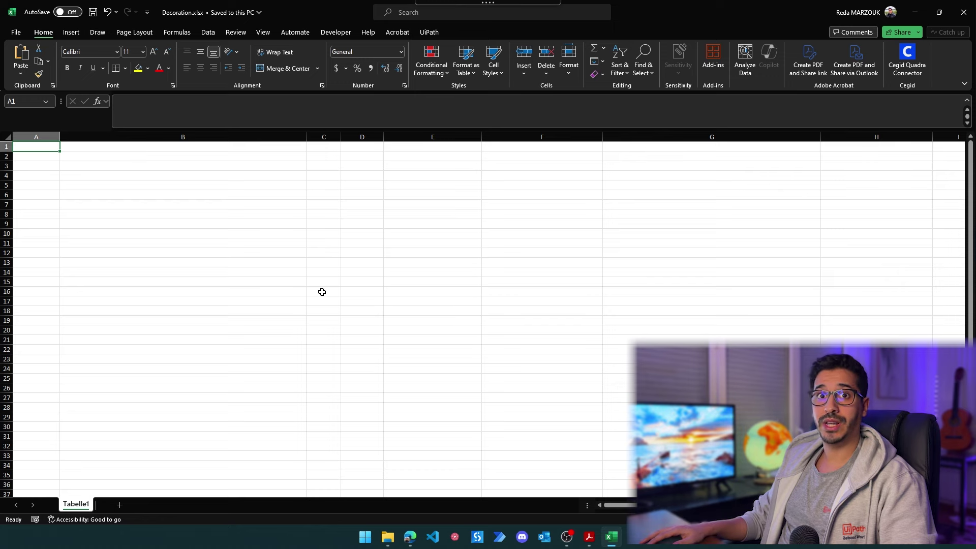
click(589, 535)
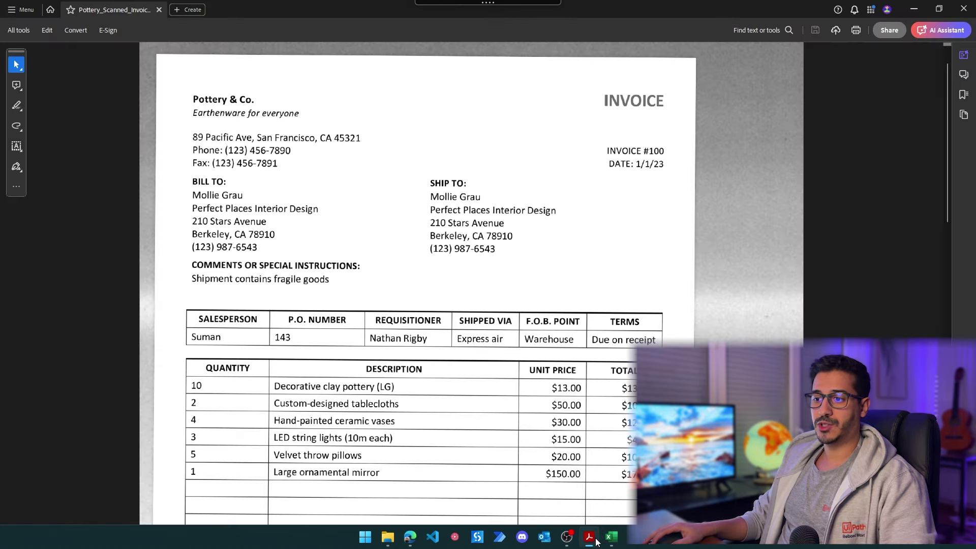
mouse_move(501, 6)
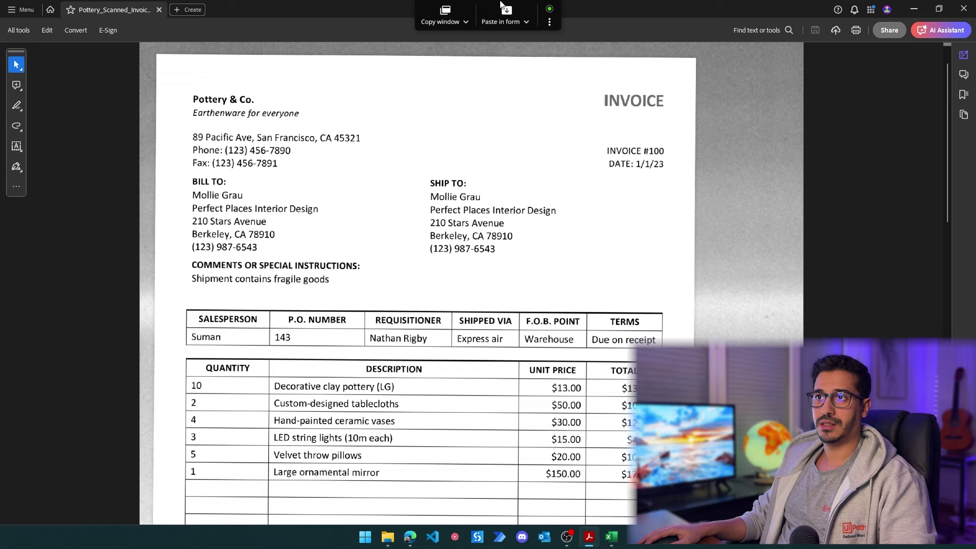
click(452, 13)
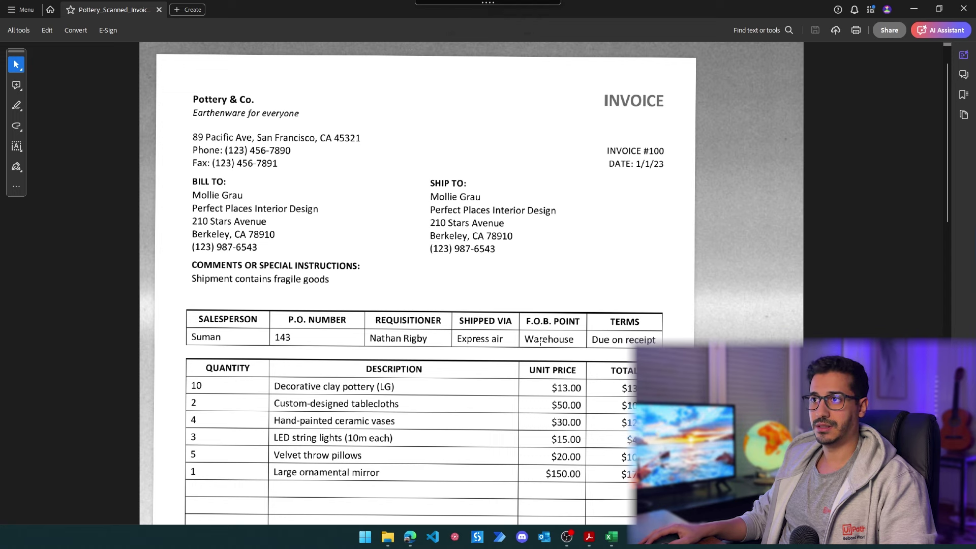
Switch to the empty Decoration.xlsx workbook in Excel and paste the copied invoice data at cell A1 with Clipboard AI.
click(612, 537)
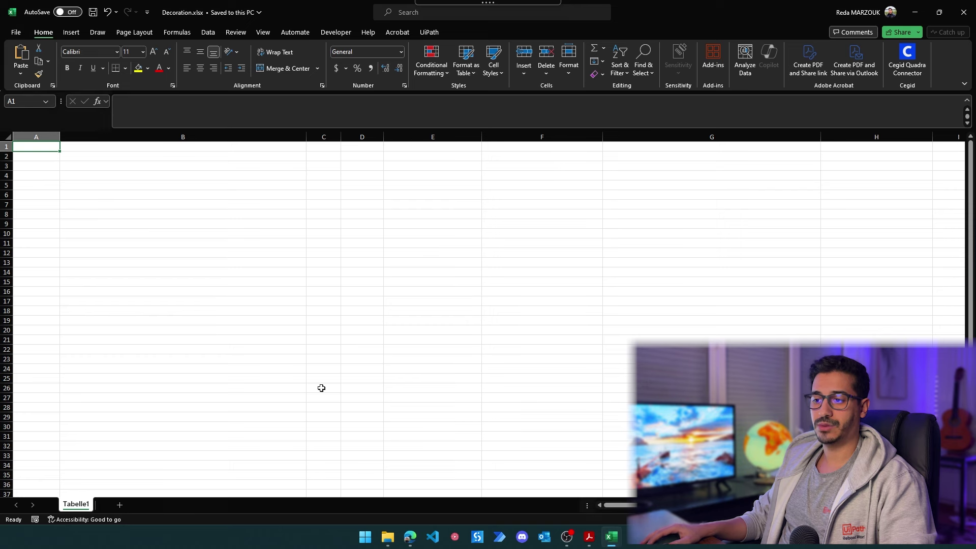
mouse_move(488, 4)
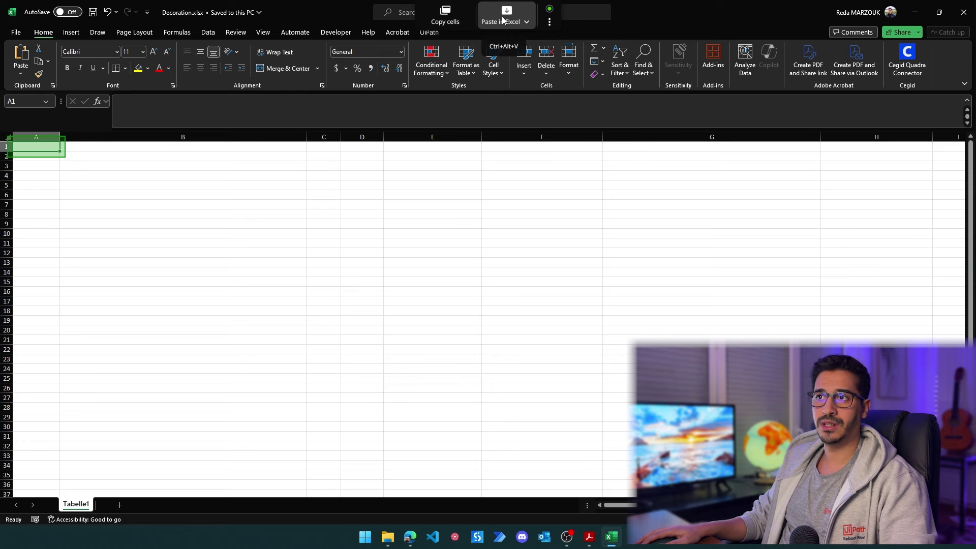
click(502, 21)
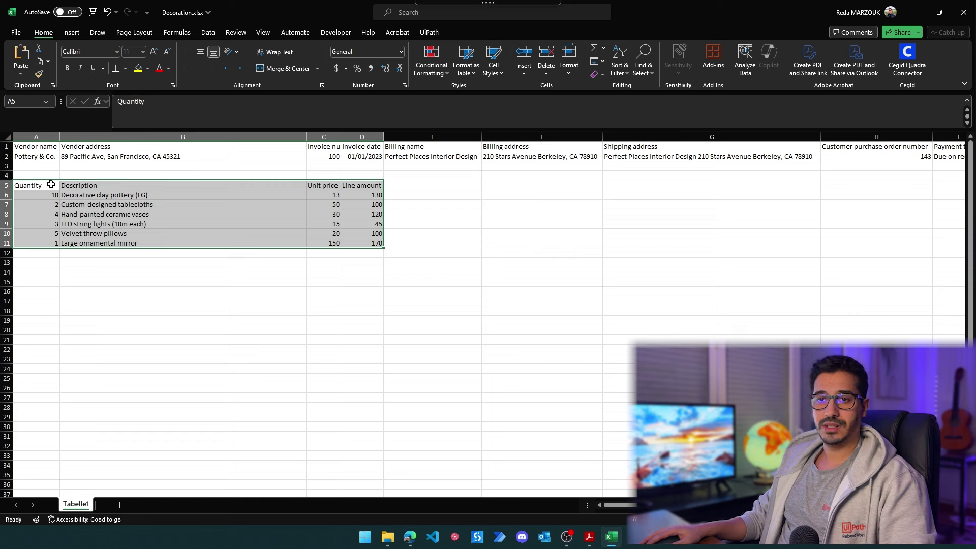
Compare the pasted quantities and item descriptions in the workbook with the line items in the scanned invoice PDF.
click(75, 198)
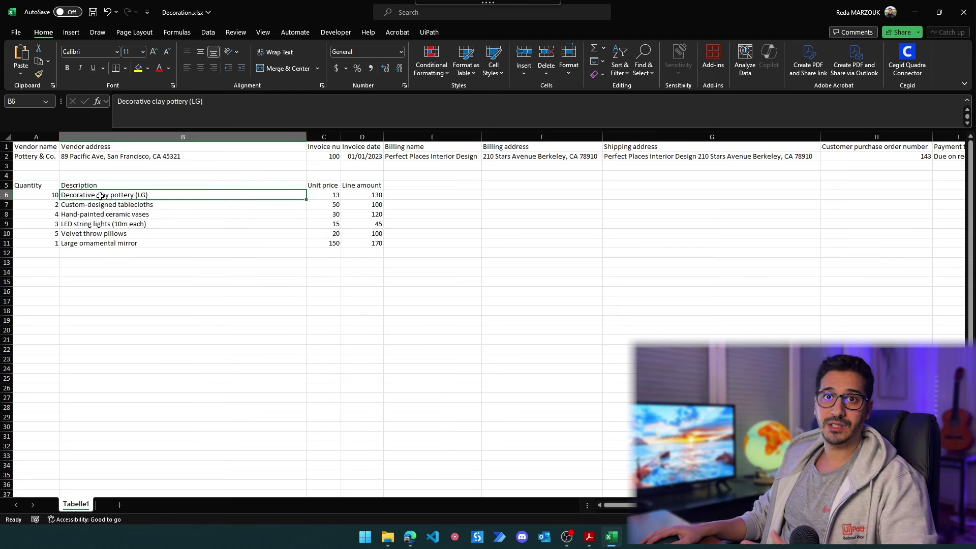
click(53, 195)
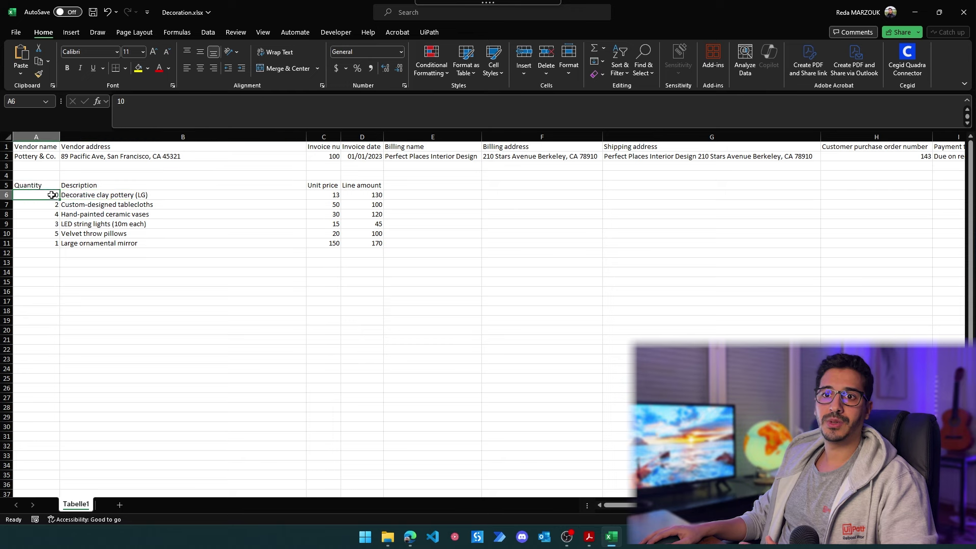
click(81, 196)
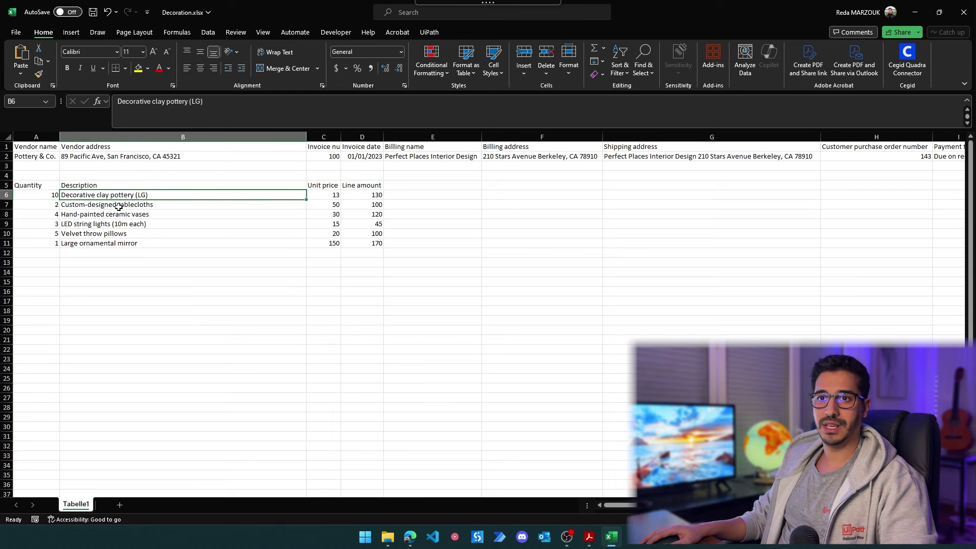
key(alt+Tab)
scroll(269, 328, down, 2)
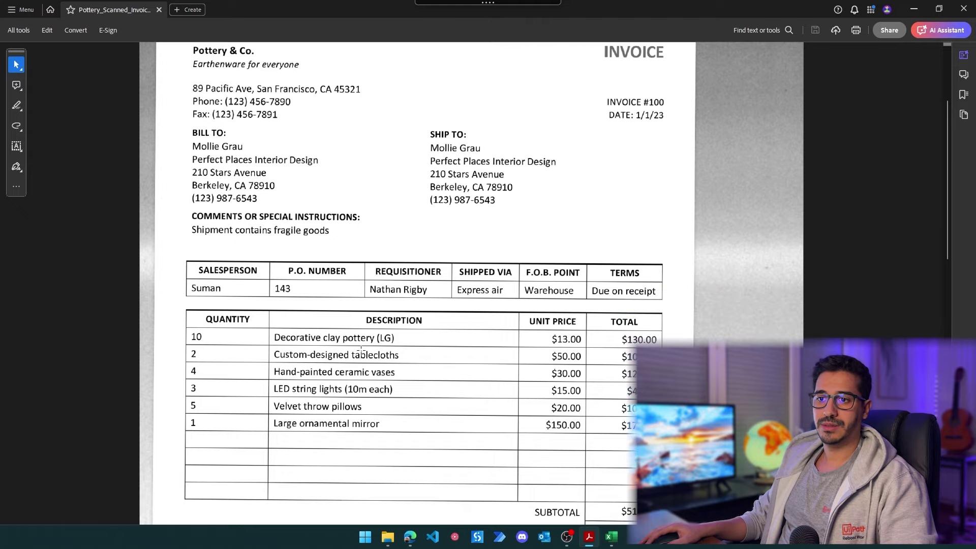
key(alt+Tab)
key(Down)
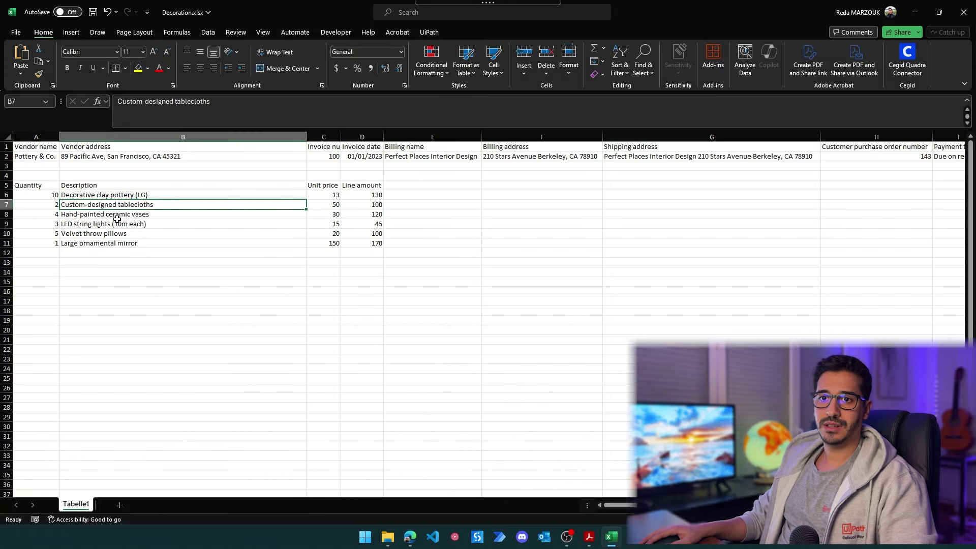
click(118, 225)
key(alt+Tab)
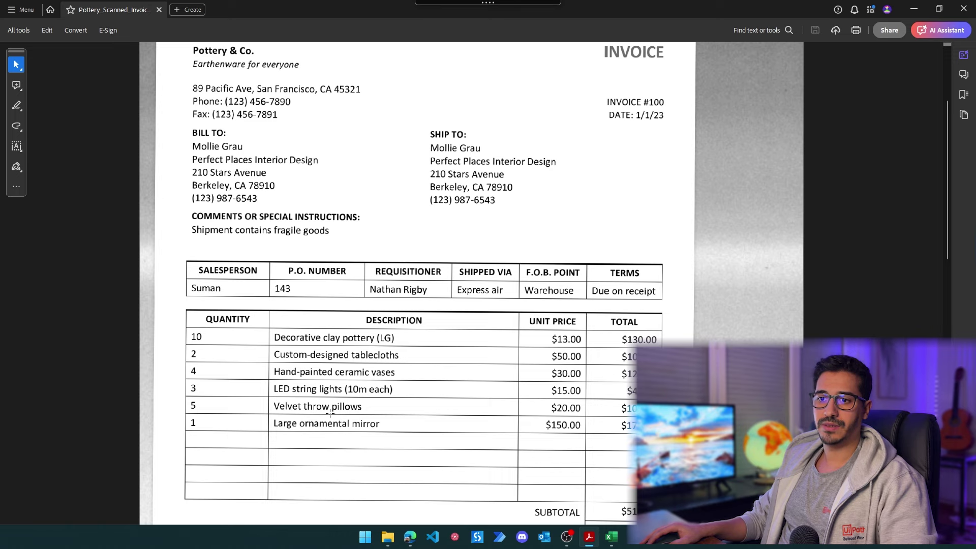
key(alt+Tab)
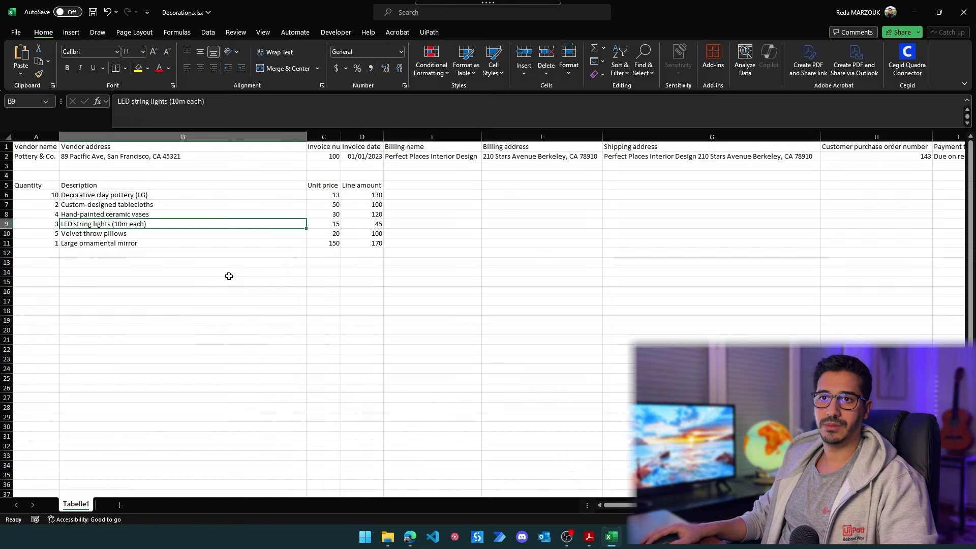
click(94, 241)
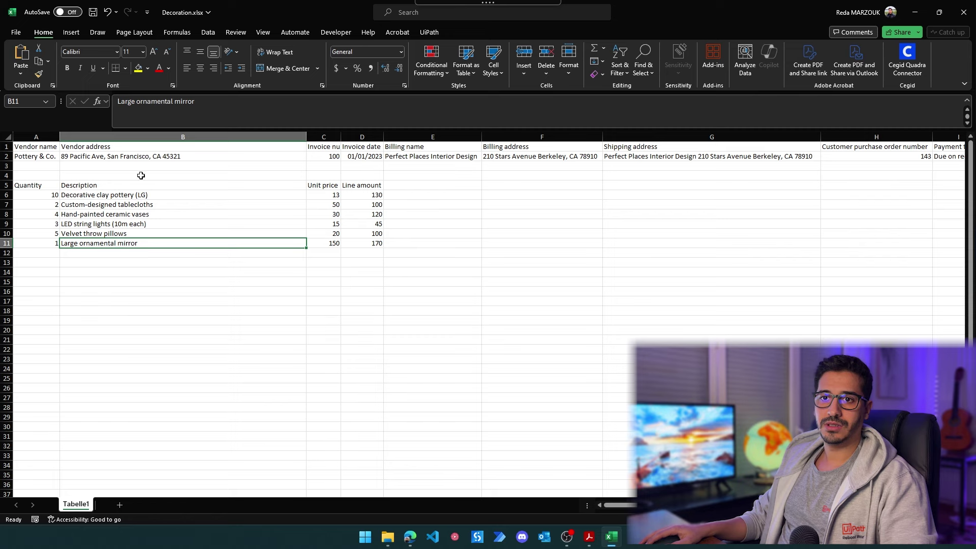
key(alt+Tab)
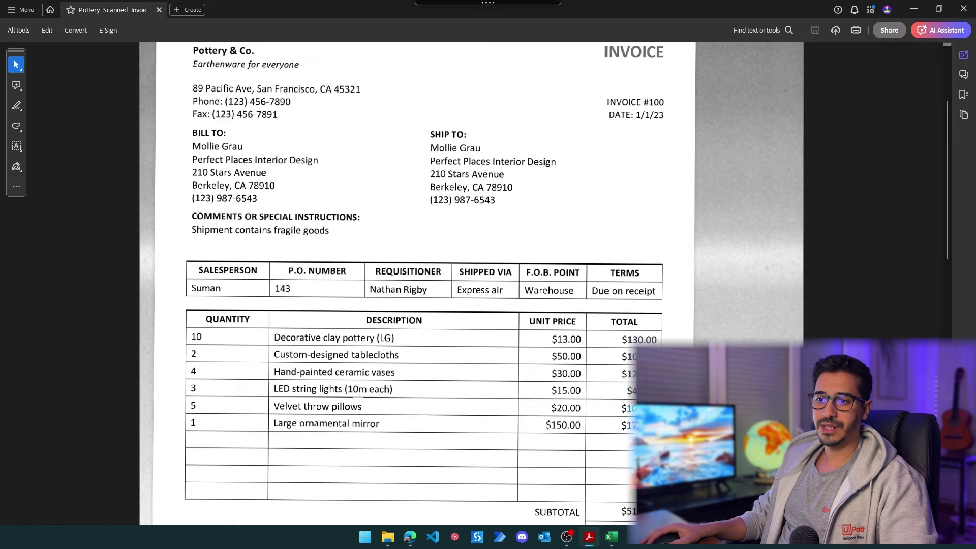
Check the pasted item descriptions in B6:B11 of Decoration.xlsx against the description column of the scanned invoice PDF.
key(alt+Tab)
drag(155, 196, 154, 240)
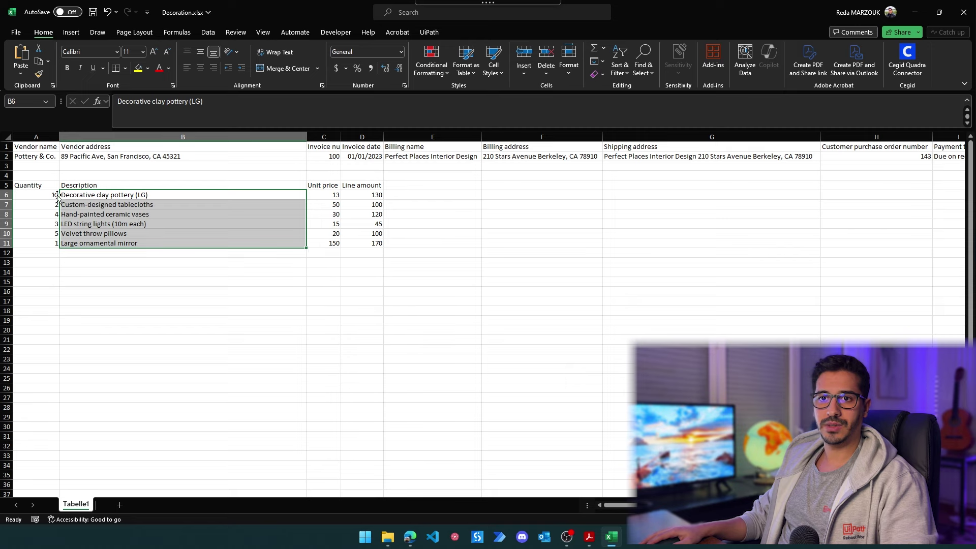
key(alt+Tab)
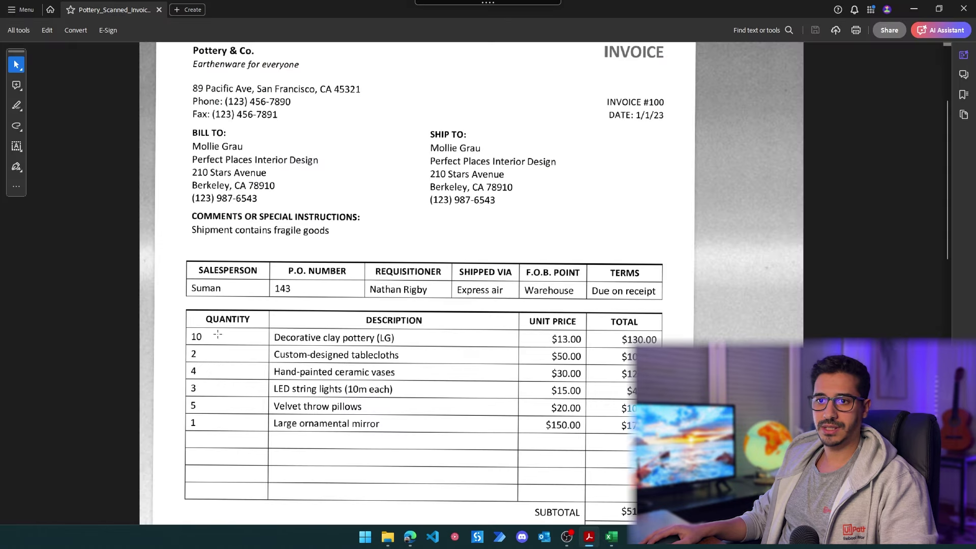
Compare the pasted unit prices, starting at cell C6 of the workbook, with the unit prices in the scanned invoice PDF.
key(alt+Tab)
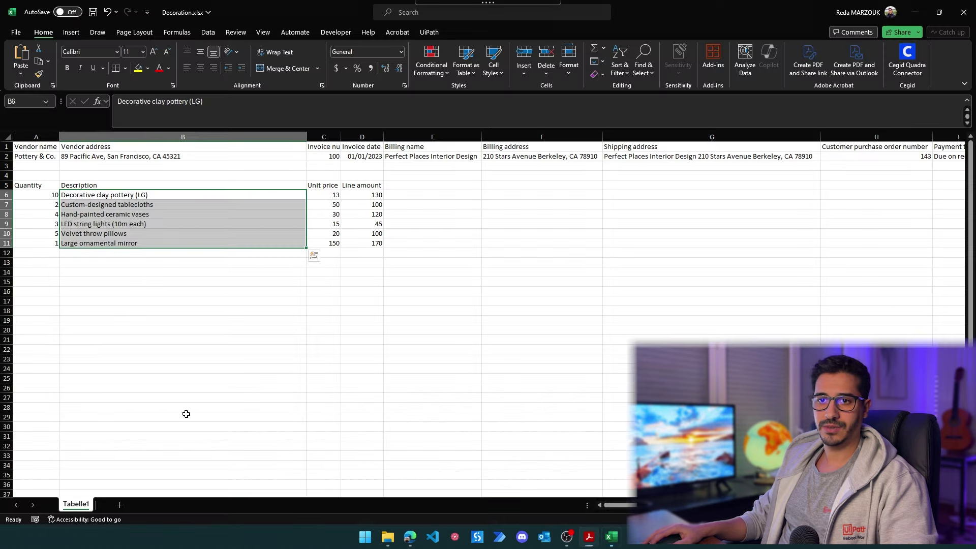
click(336, 195)
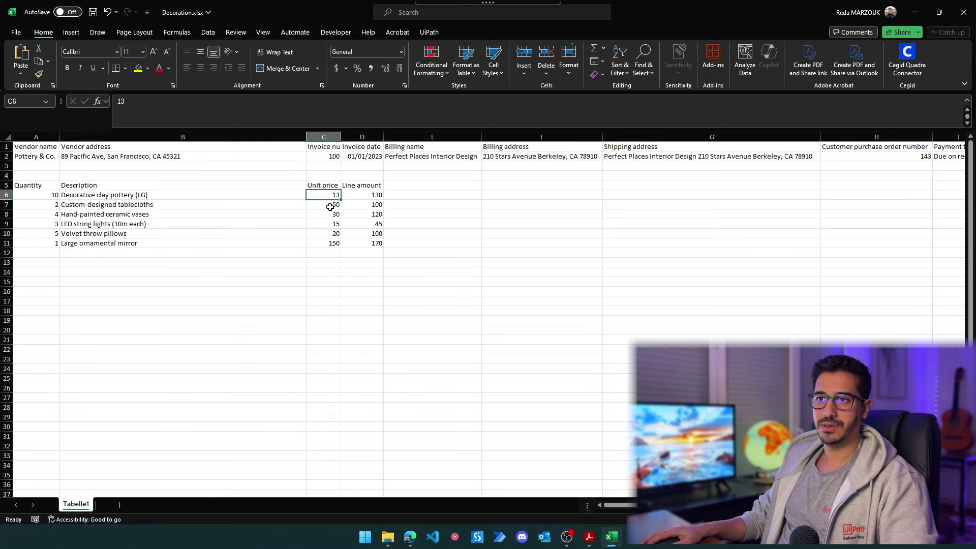
key(alt+Tab)
scroll(517, 249, down, 2)
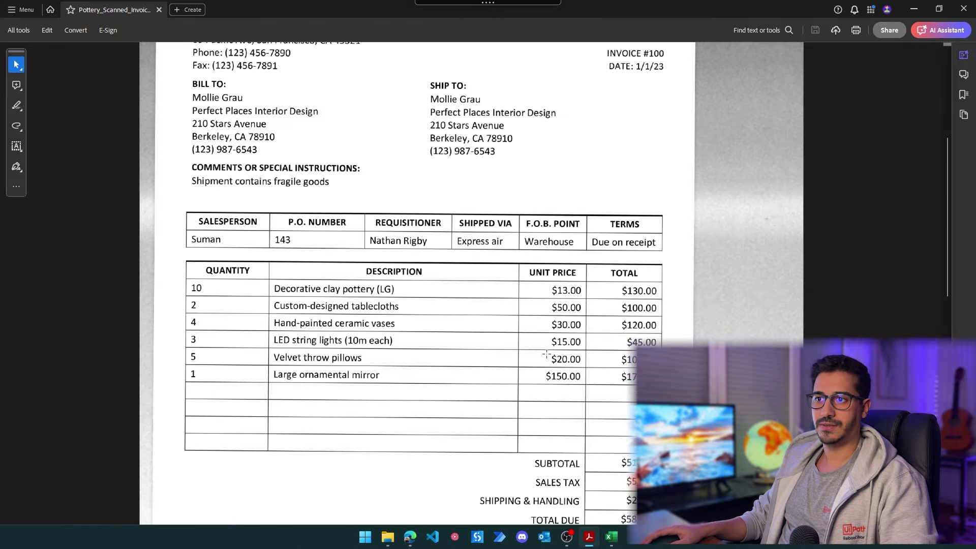
key(alt+Tab)
key(alt+Tab)
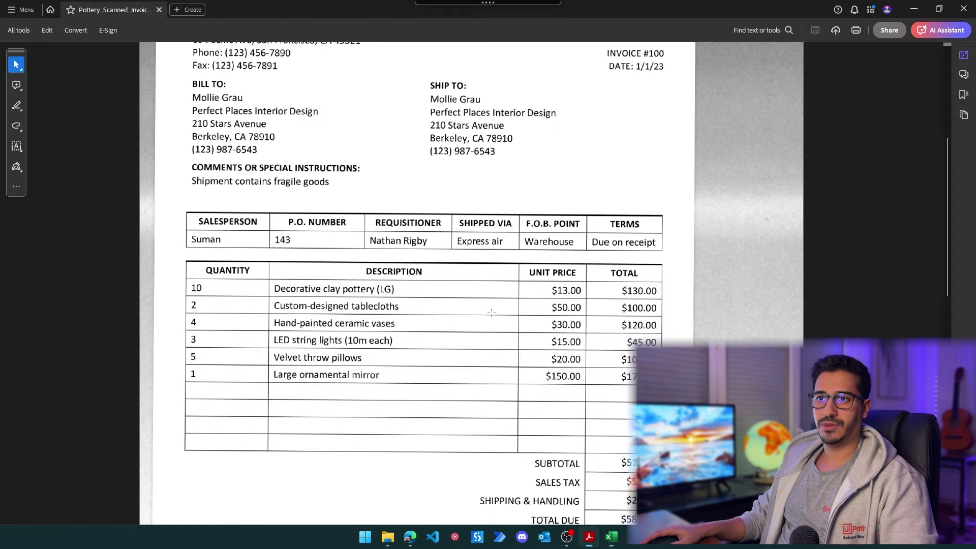
Compare the net, tax, shipping and total amounts in J1:M2 of the workbook with the totals block of the scanned invoice PDF.
scroll(449, 318, down, 6)
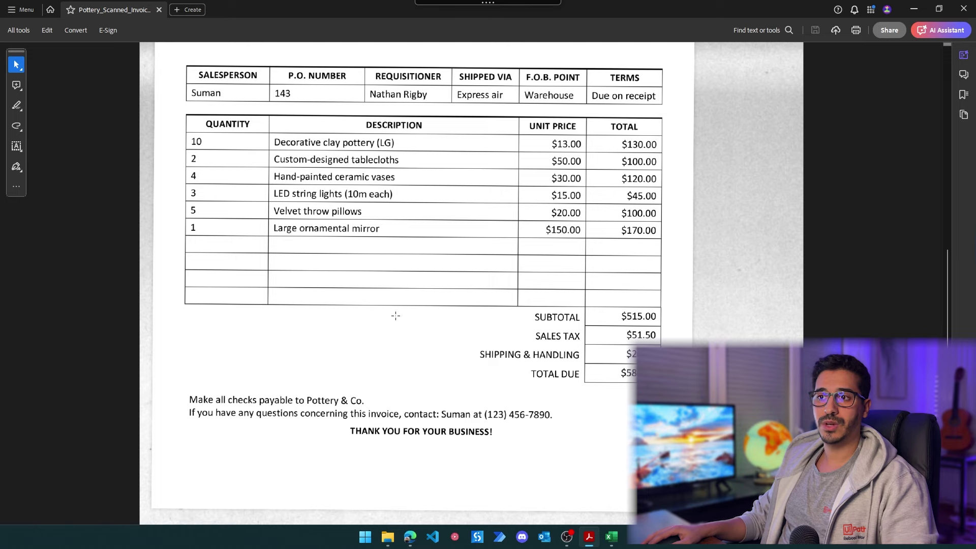
key(alt+Tab)
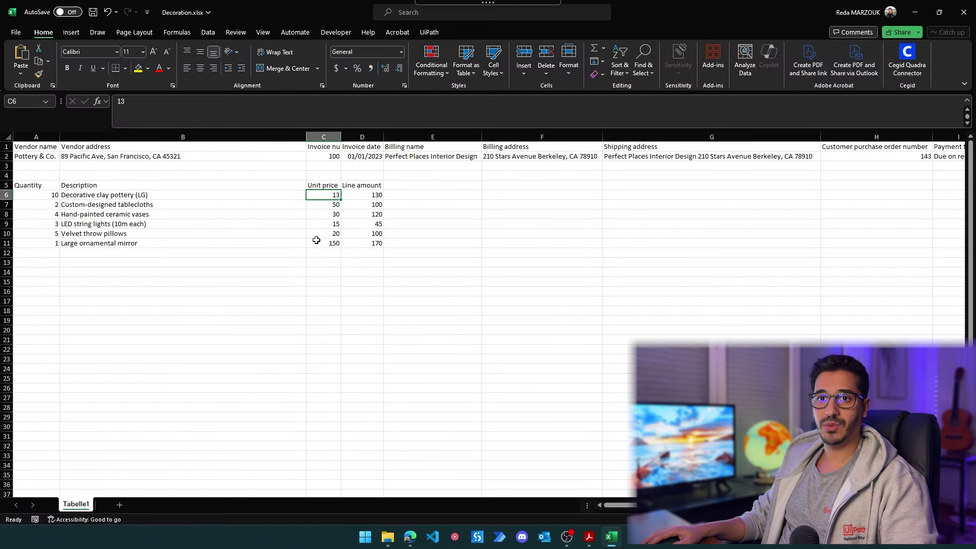
scroll(488, 315, right, 2)
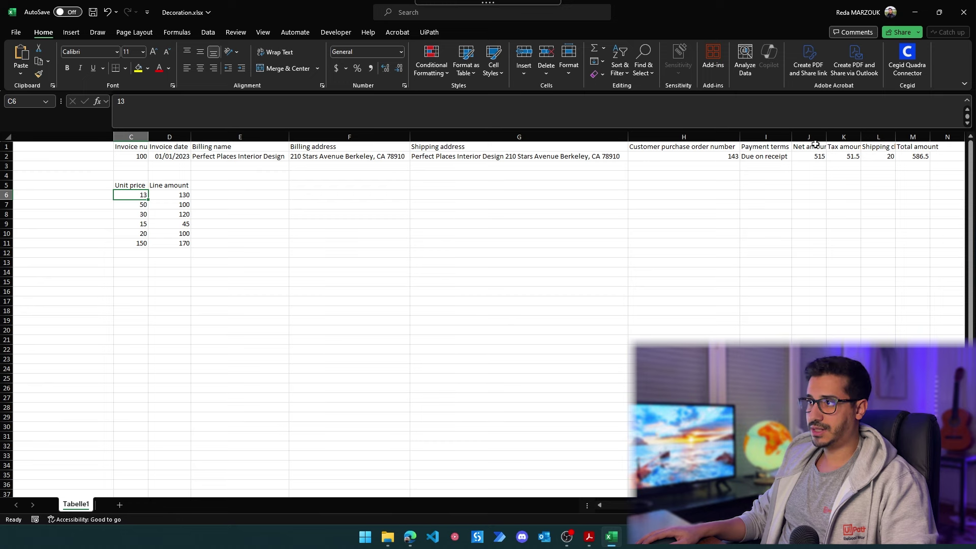
drag(807, 142, 916, 158)
click(589, 537)
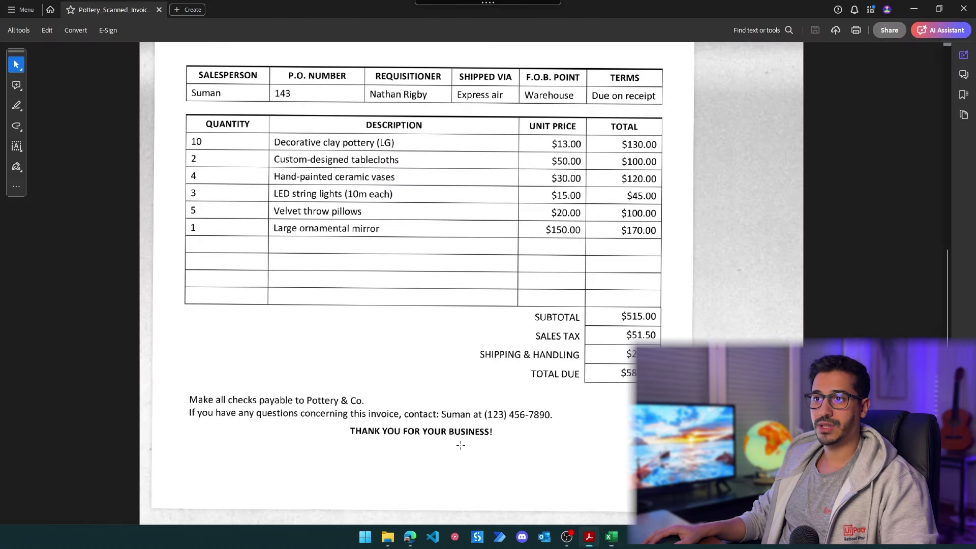
scroll(319, 196, up, 2)
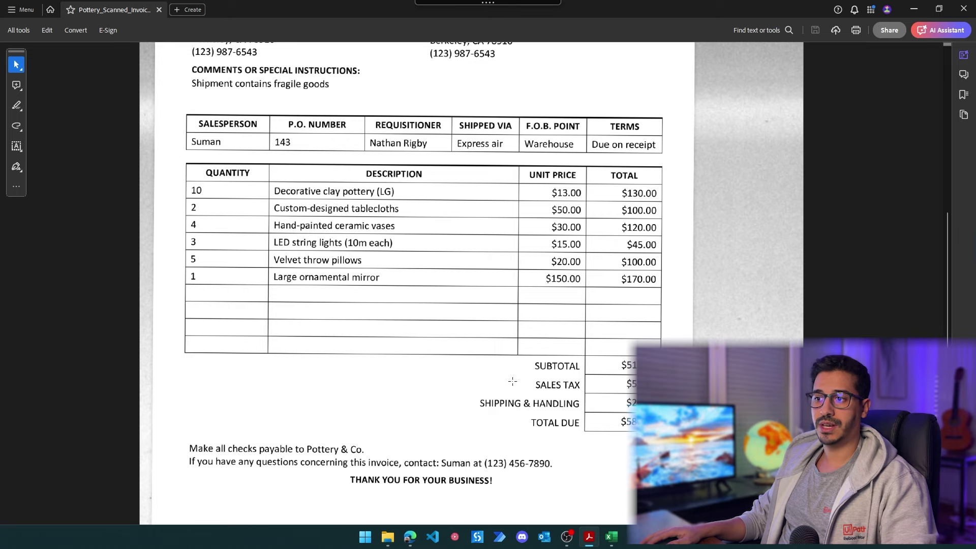
key(alt+Tab)
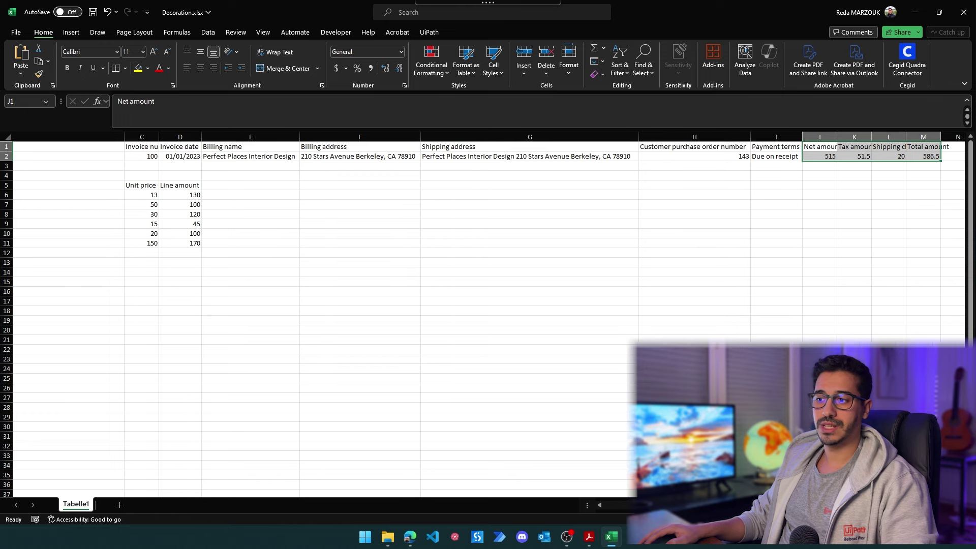
scroll(253, 303, left, 3)
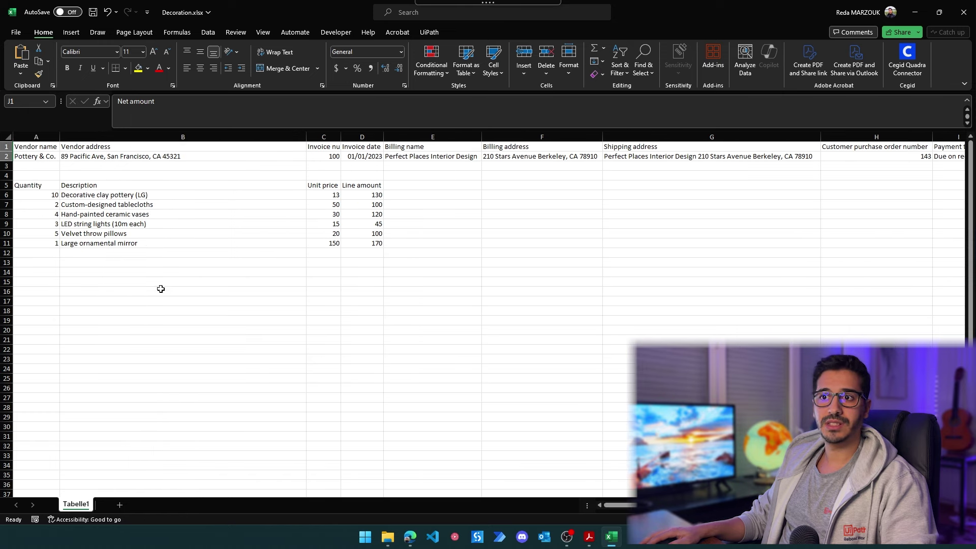
scroll(488, 315, right, 3)
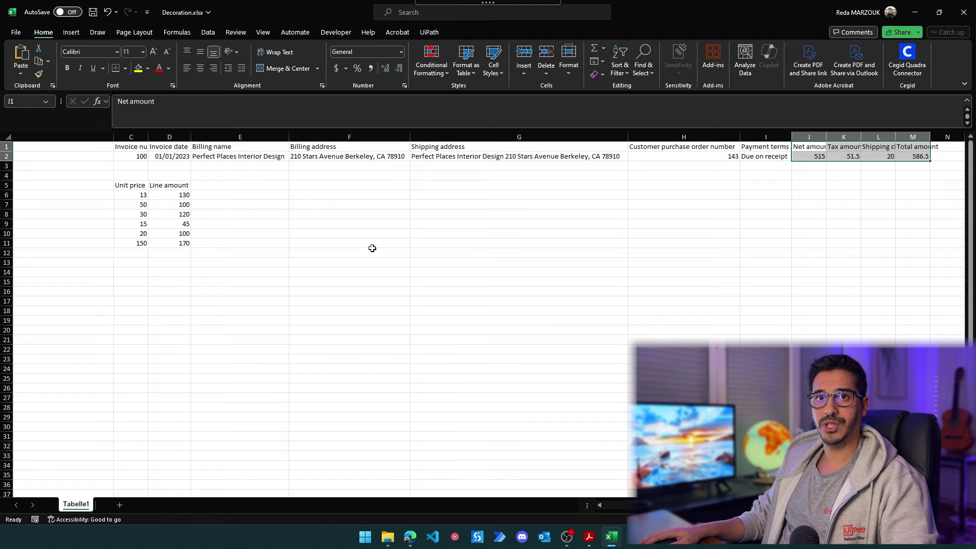
Examine the vendor and address block, line items and totals in the scanned invoice PDF, marking the relevant areas on the page.
key(alt+Tab)
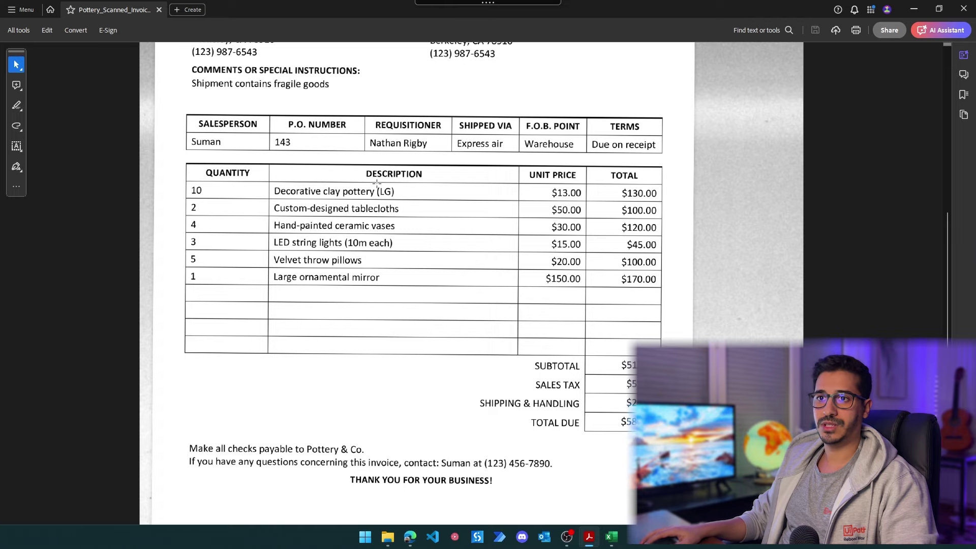
click(377, 183)
scroll(509, 305, up, 4)
scroll(544, 340, down, 1)
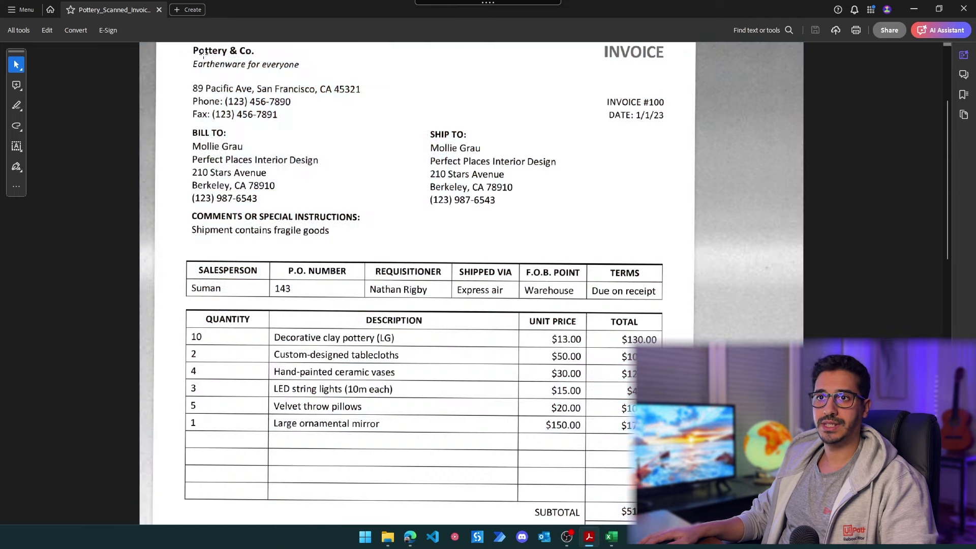
drag(201, 50, 455, 187)
scroll(557, 349, down, 2)
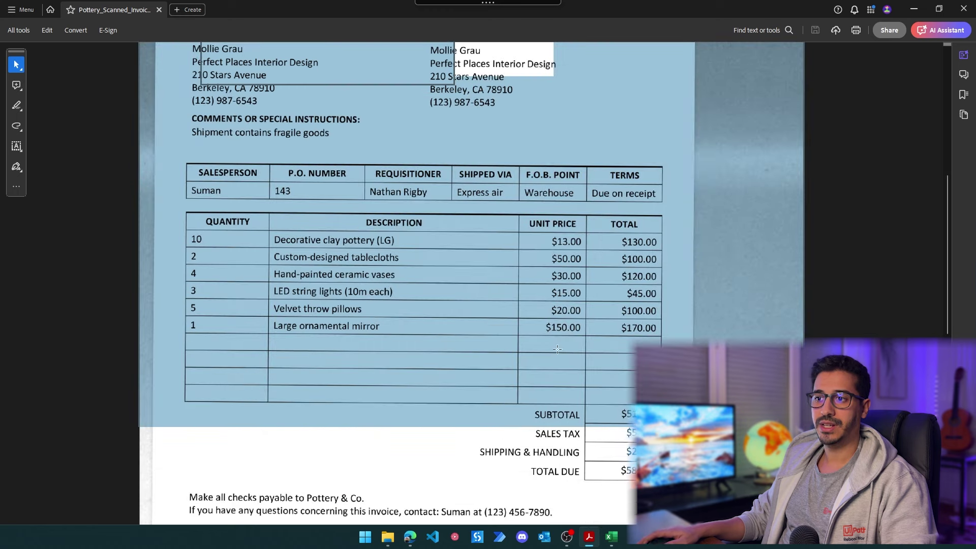
drag(515, 404, 637, 515)
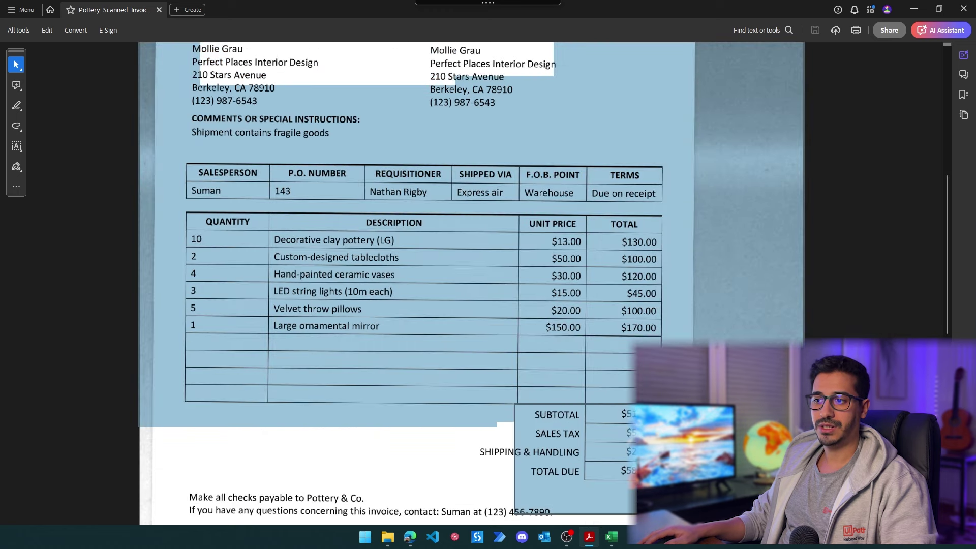
click(583, 454)
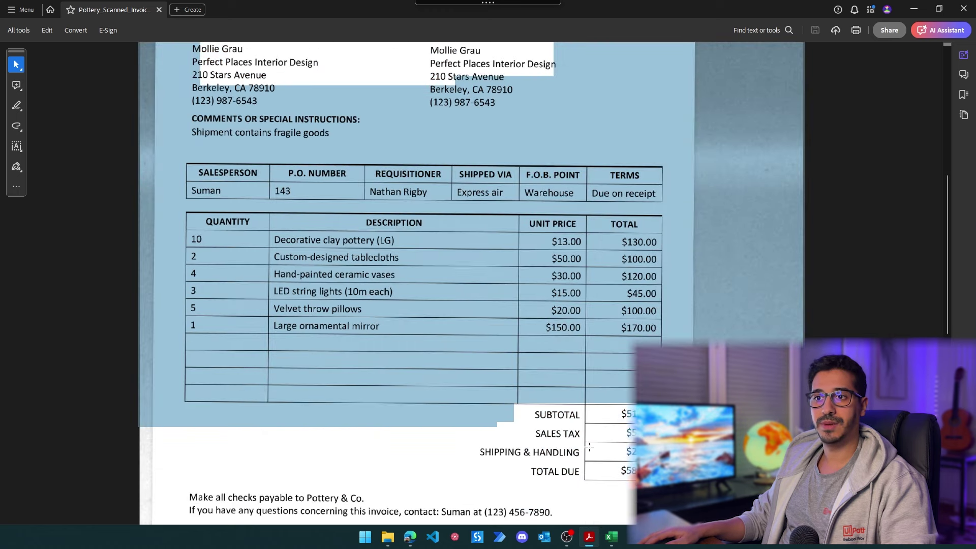
click(431, 346)
click(227, 237)
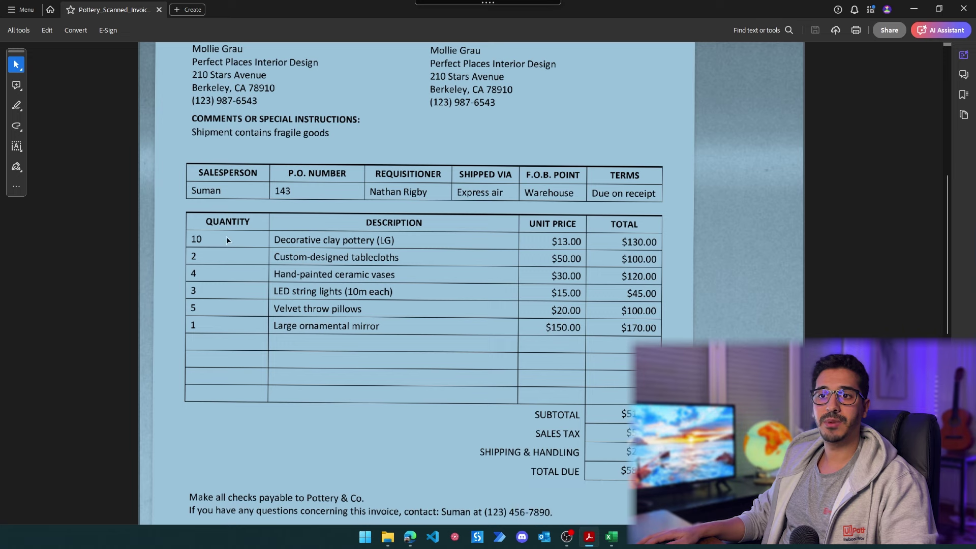
click(301, 328)
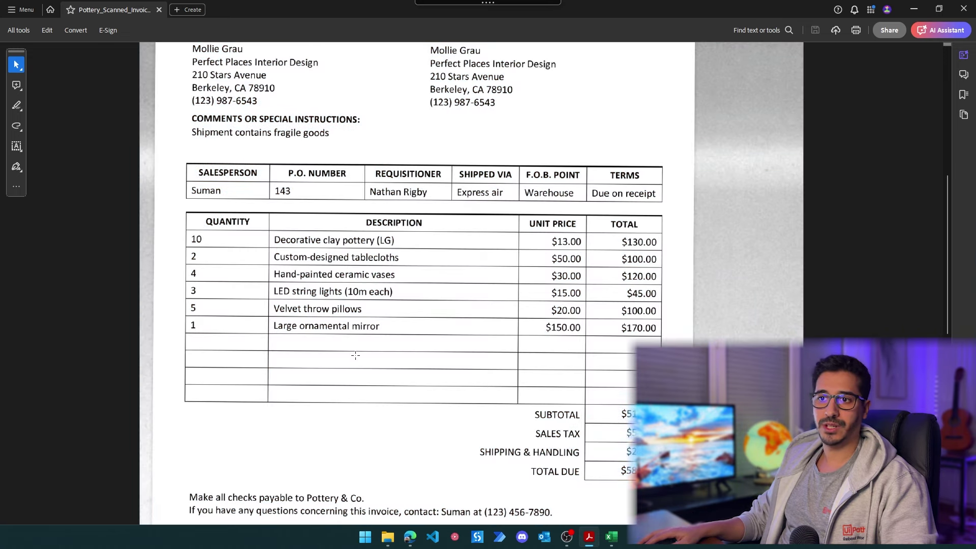
scroll(425, 402, up, 3)
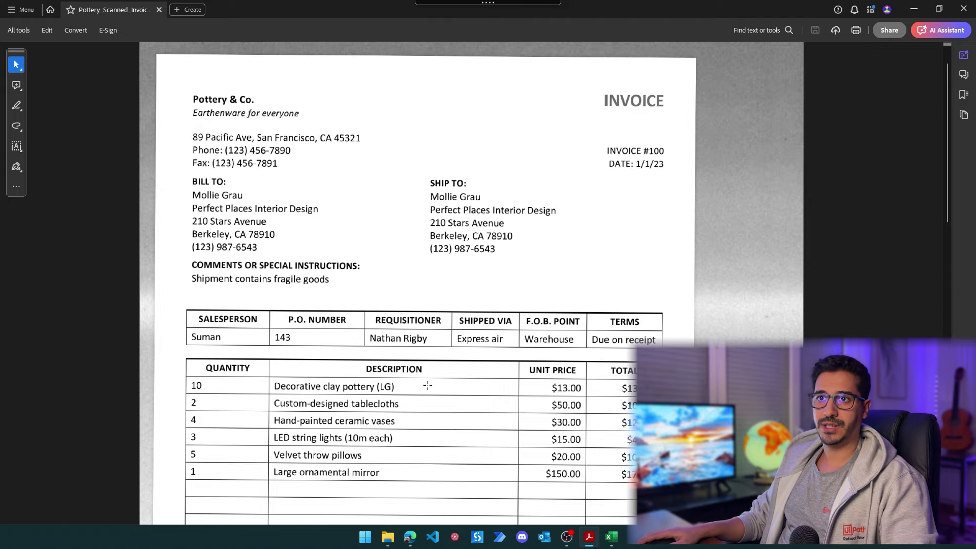
Compare the pasted vendor name and vendor address in A2:B2 of the workbook with the letterhead of the scanned invoice PDF.
key(alt+Tab)
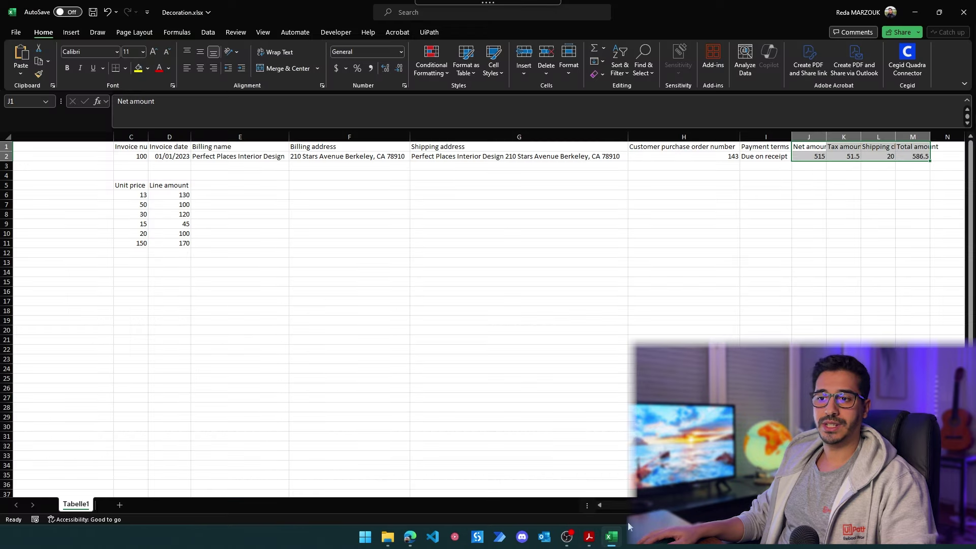
scroll(372, 267, left, 3)
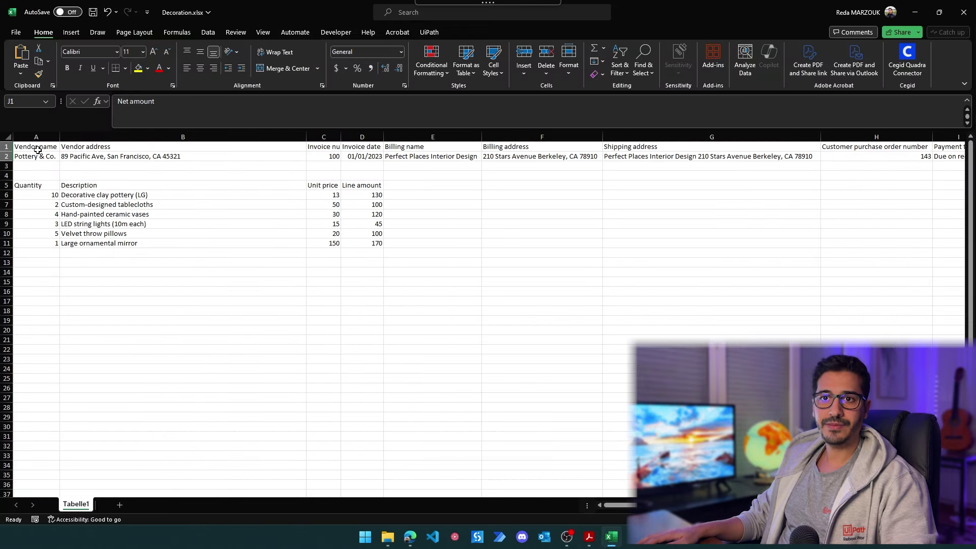
drag(37, 150, 38, 157)
click(91, 155)
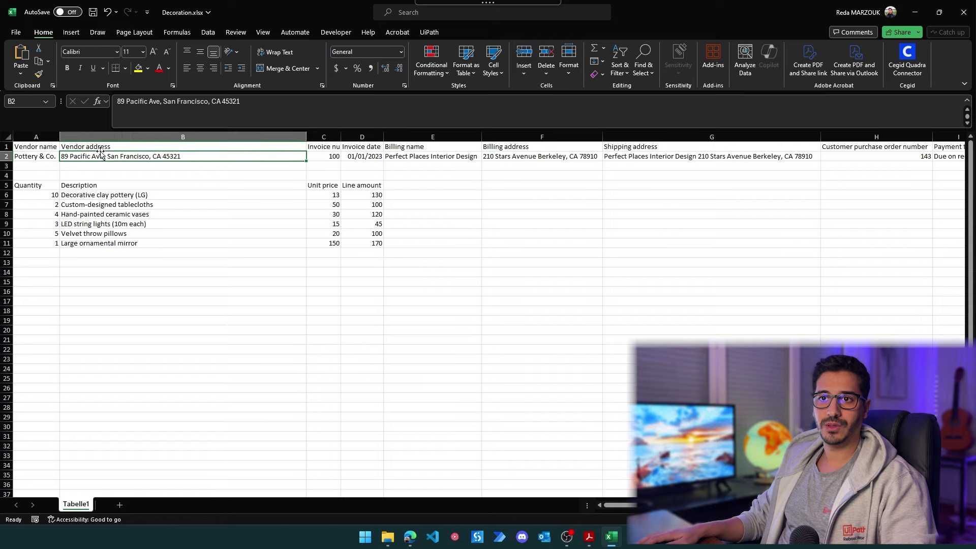
key(alt+Tab)
drag(197, 137, 361, 137)
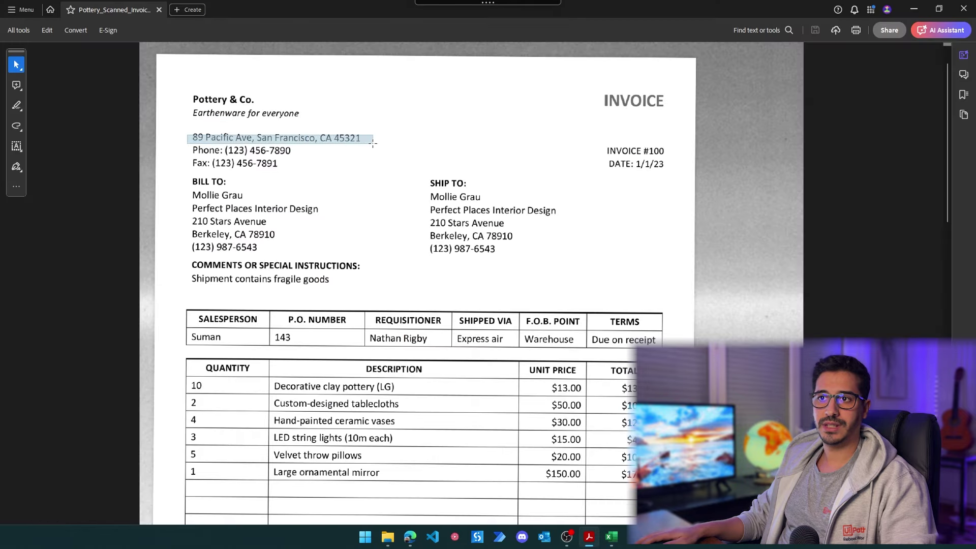
Compare the invoice date in D2 and billing name in E2 with the date and bill-to details in the scanned invoice PDF.
key(alt+Tab)
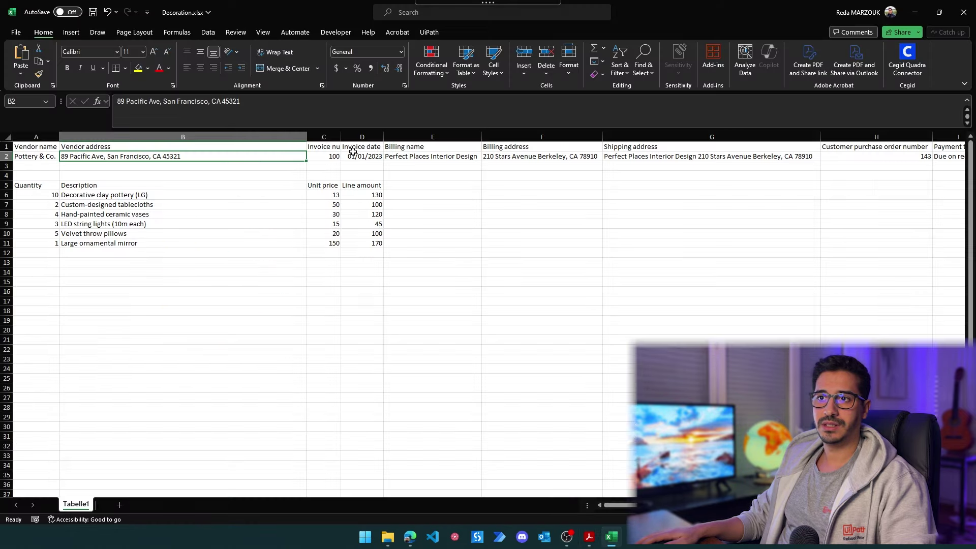
key(alt+Tab)
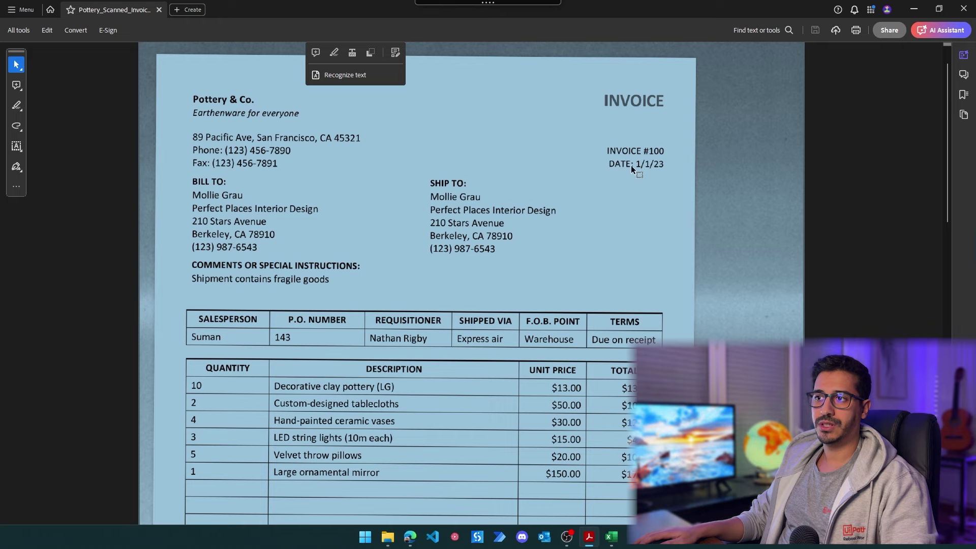
key(alt+Tab)
click(359, 156)
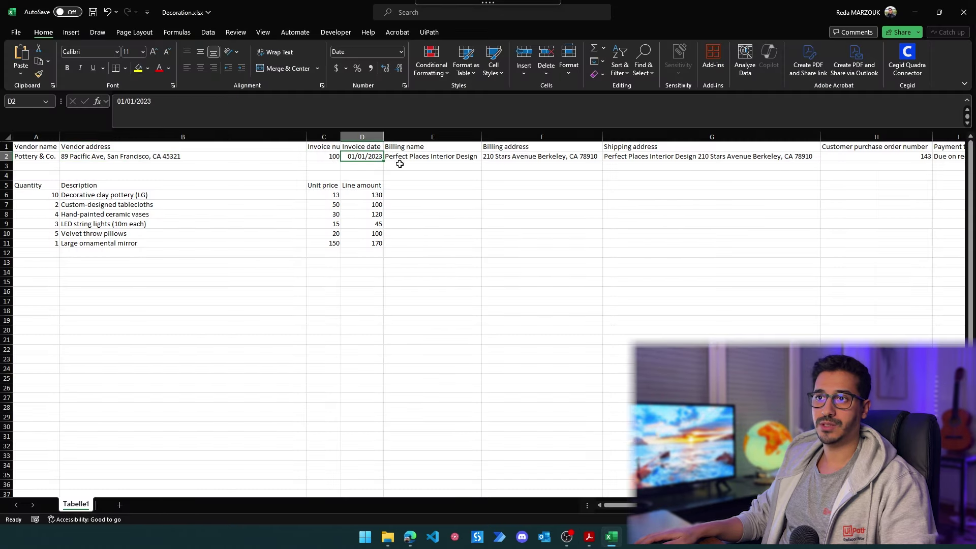
key(alt+Tab)
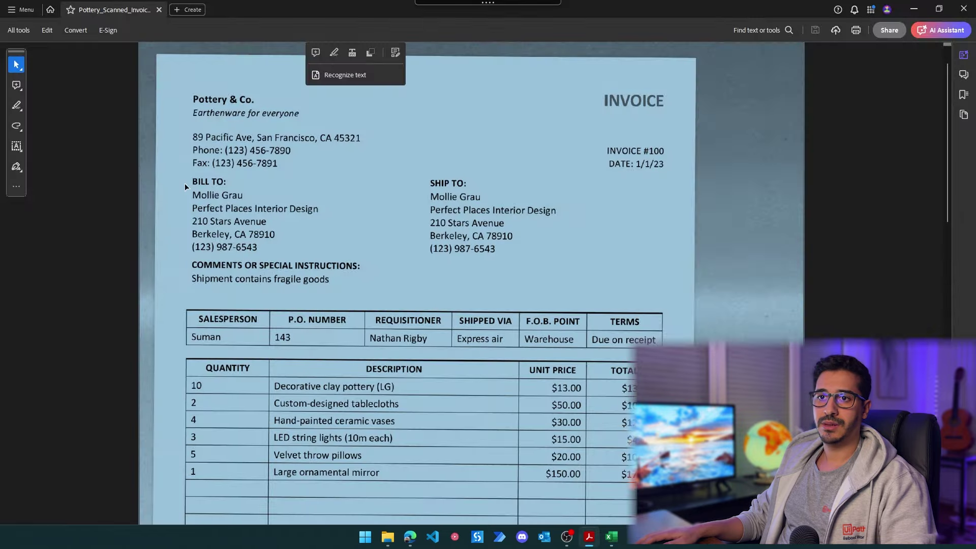
drag(198, 203, 321, 210)
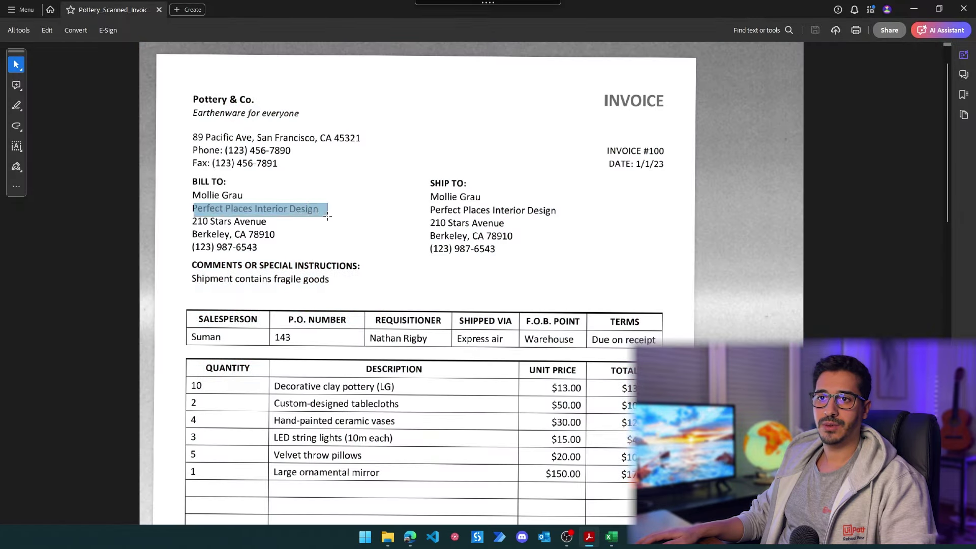
click(285, 246)
key(alt+Tab)
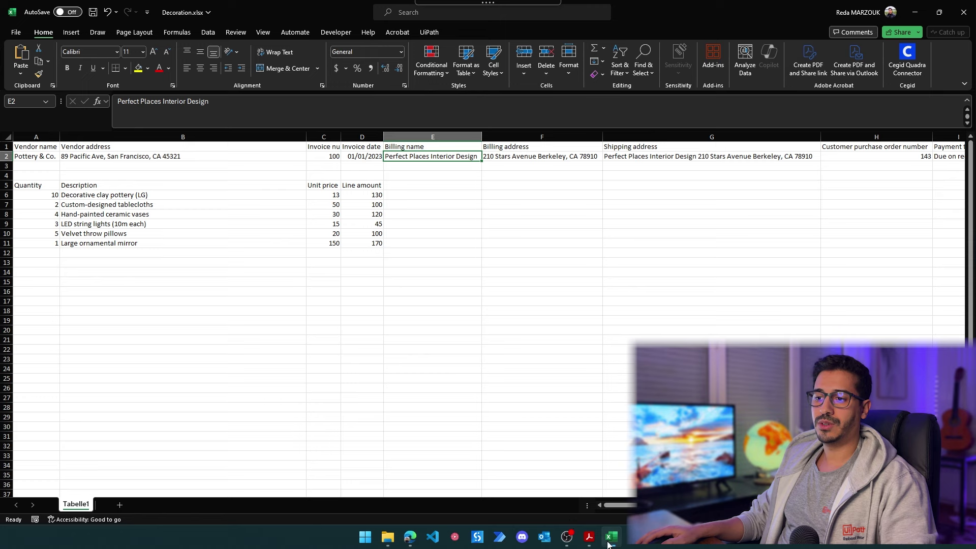
Check the vendor address header in B1 of the workbook and mark the matching address line in the scanned invoice PDF.
click(154, 147)
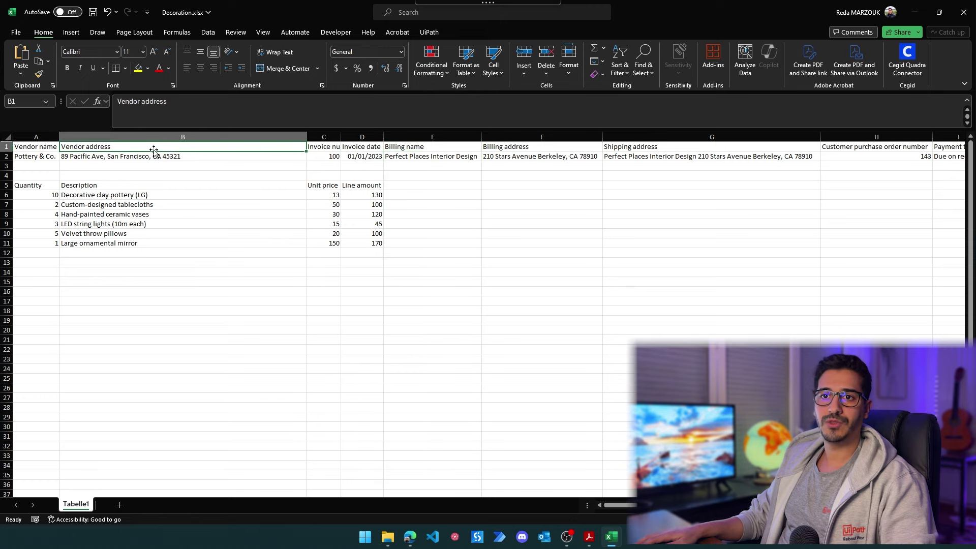
key(alt+Tab)
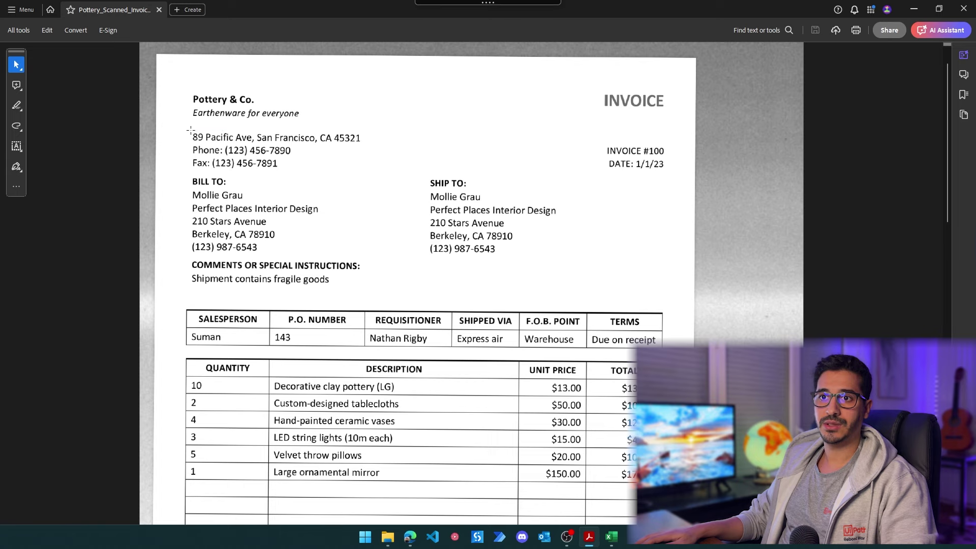
drag(188, 131, 357, 144)
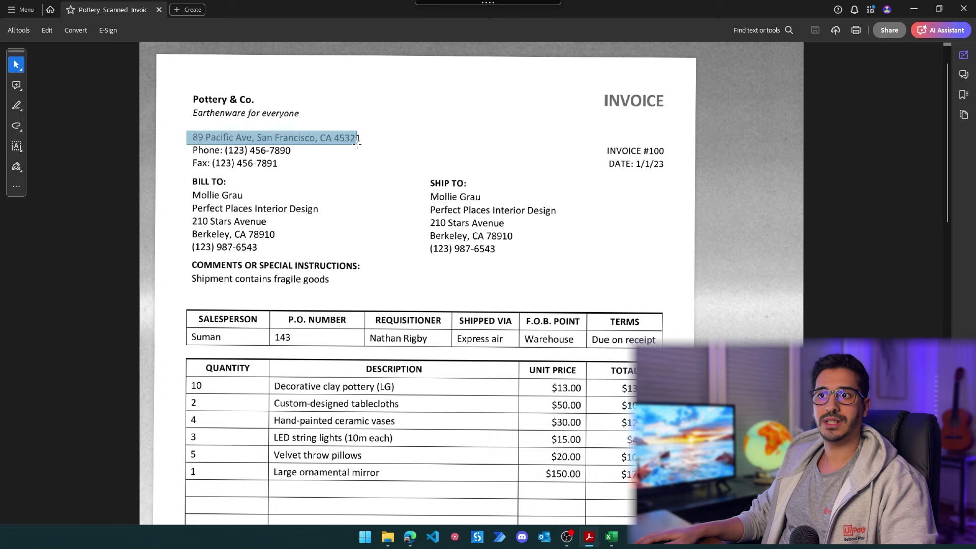
Compare the remaining pasted header values in row 2, including the purchase order number in H2, with the scanned invoice PDF.
click(272, 140)
key(alt+Tab)
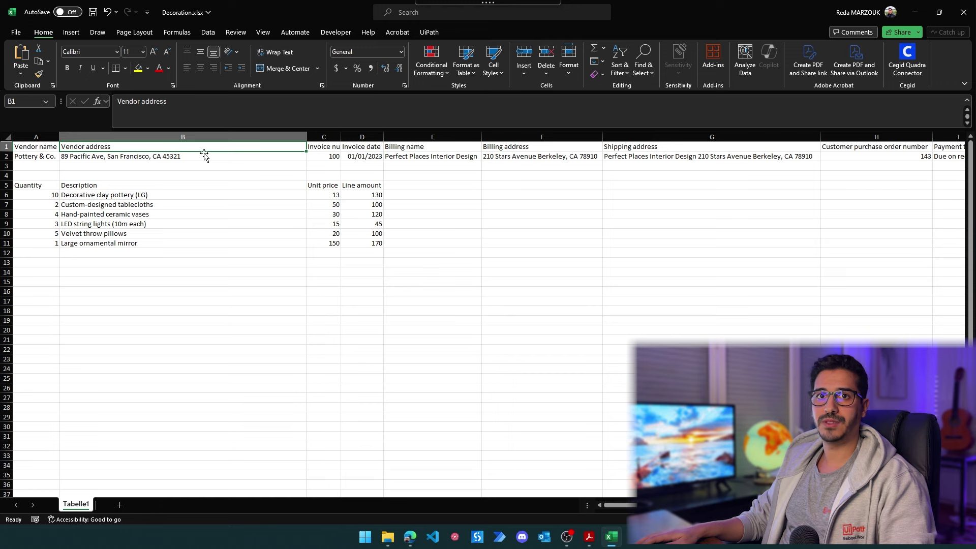
scroll(407, 228, right, 3)
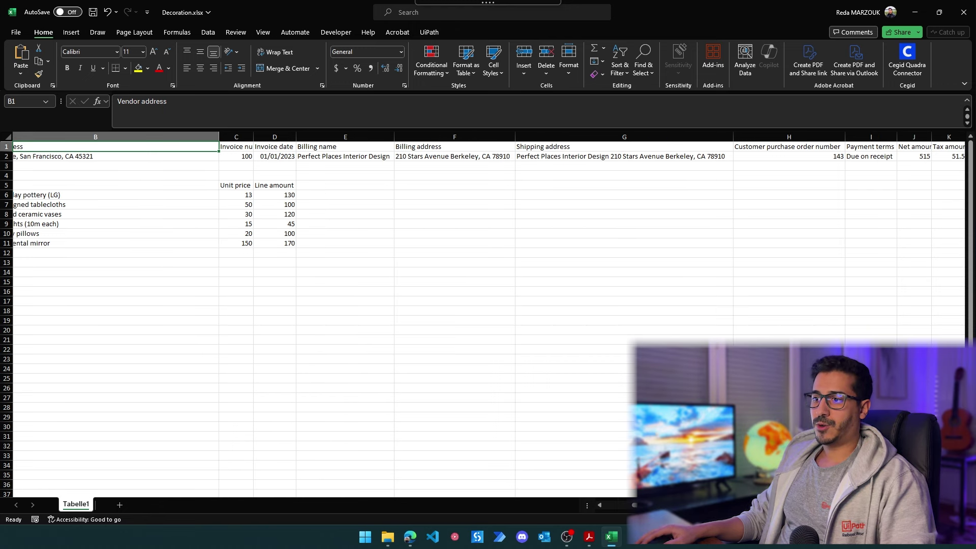
scroll(488, 275, right, 3)
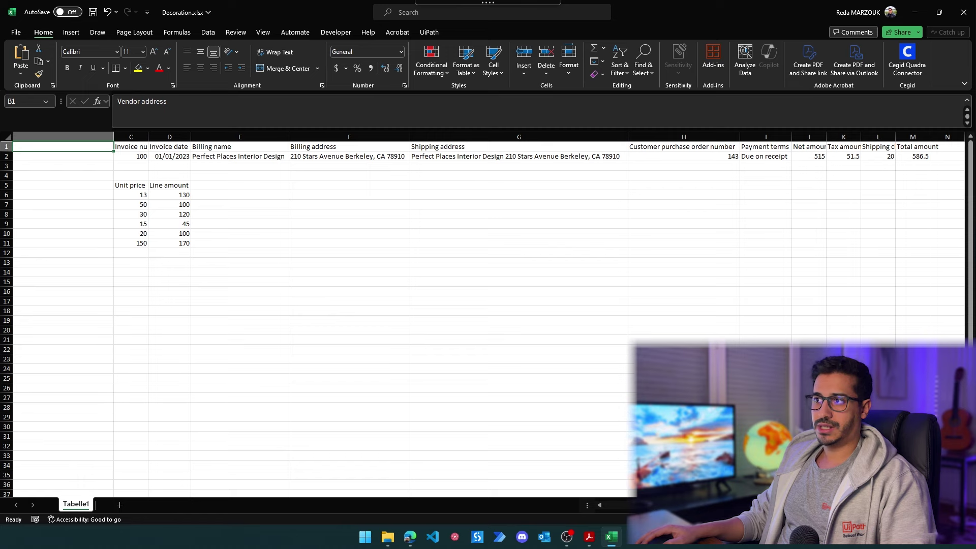
key(alt+Tab)
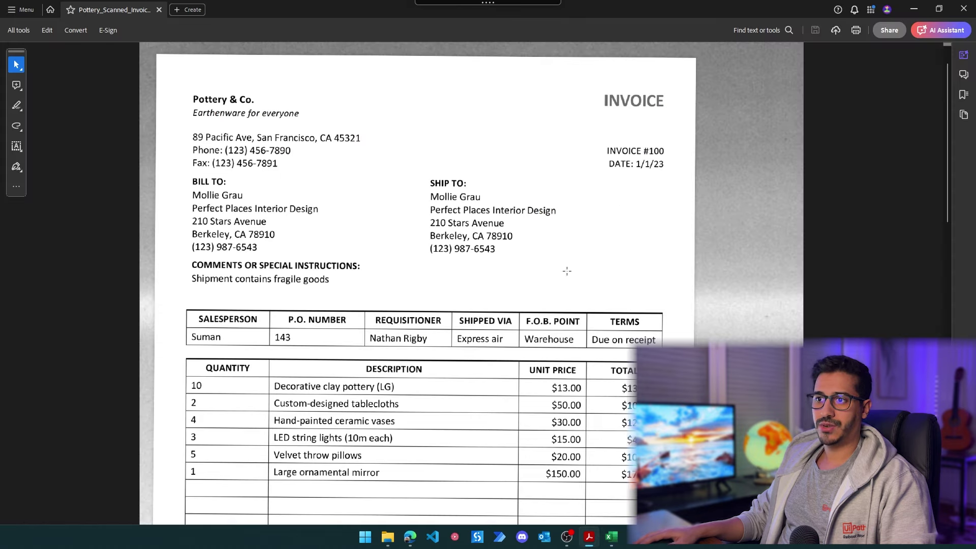
key(alt+Tab)
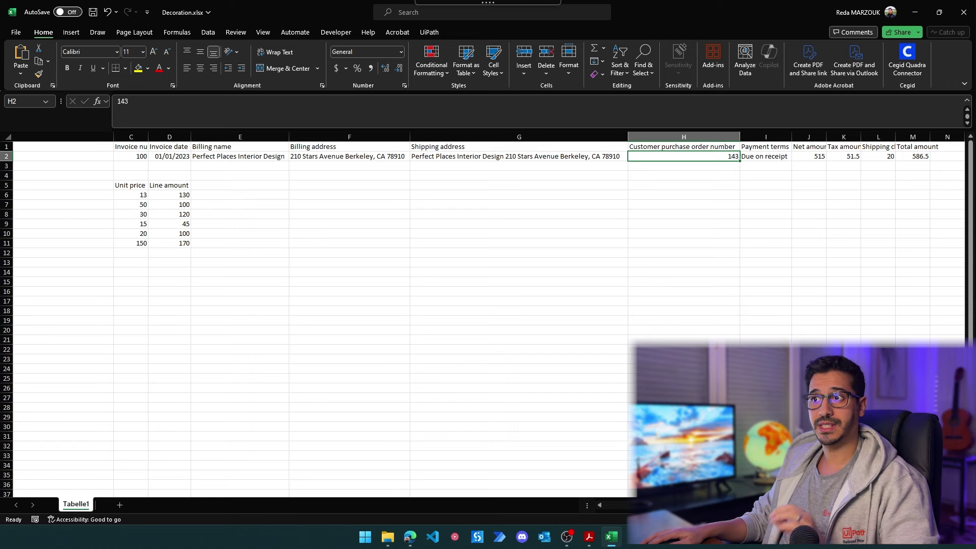
scroll(626, 360, left, 2)
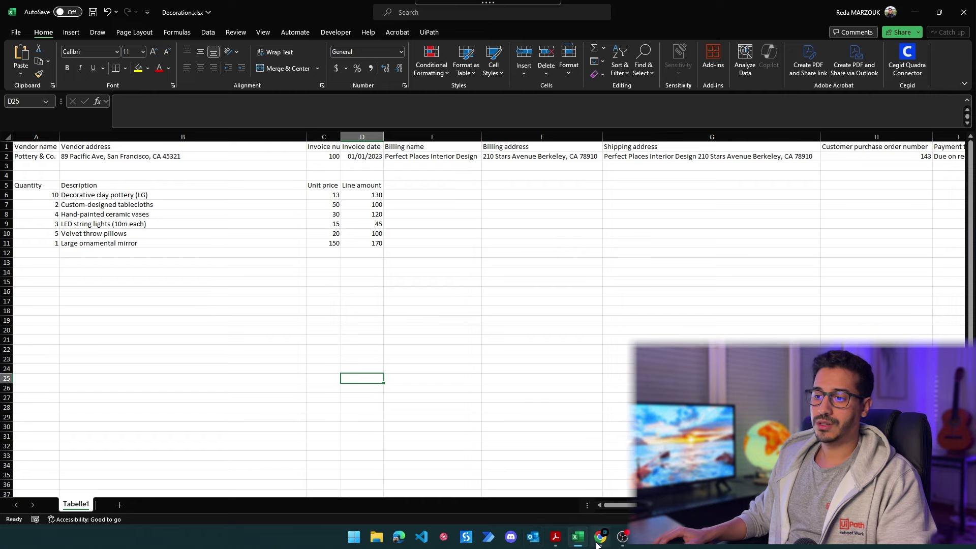
Switch to Chrome and look through all the questions of the blank Vendor Information Form.
scroll(398, 160, down, 13)
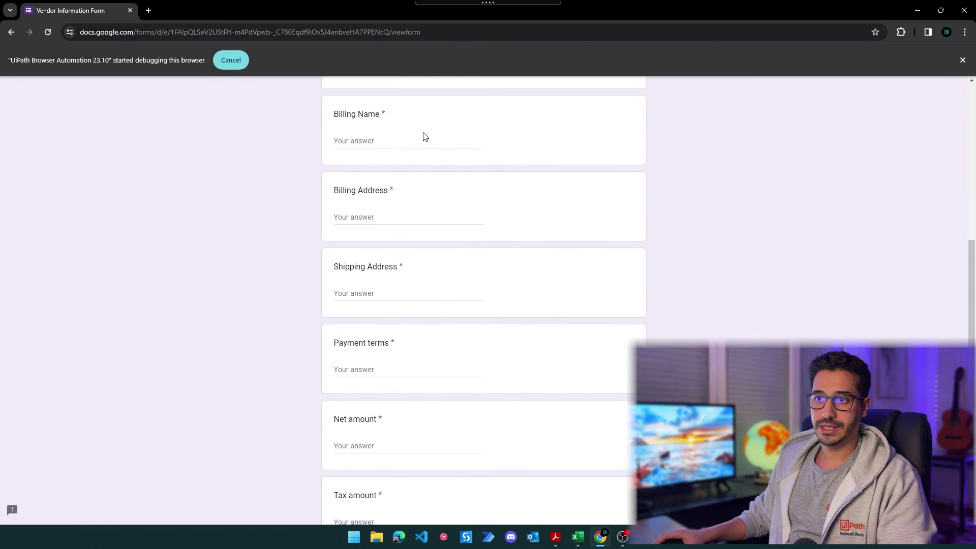
scroll(419, 370, up, 13)
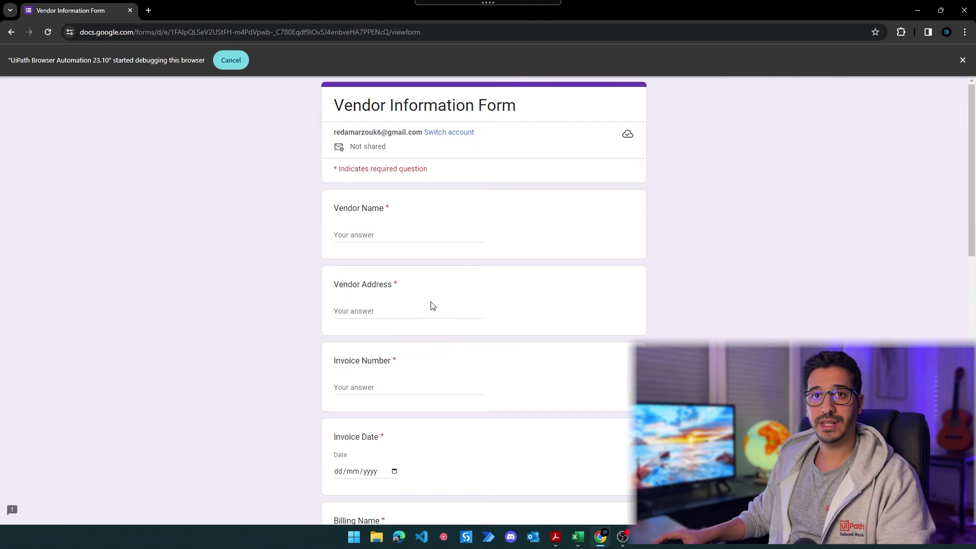
Switch to Decoration.xlsx in Excel and copy the invoice header range A1:M2 with Clipboard AI.
click(579, 540)
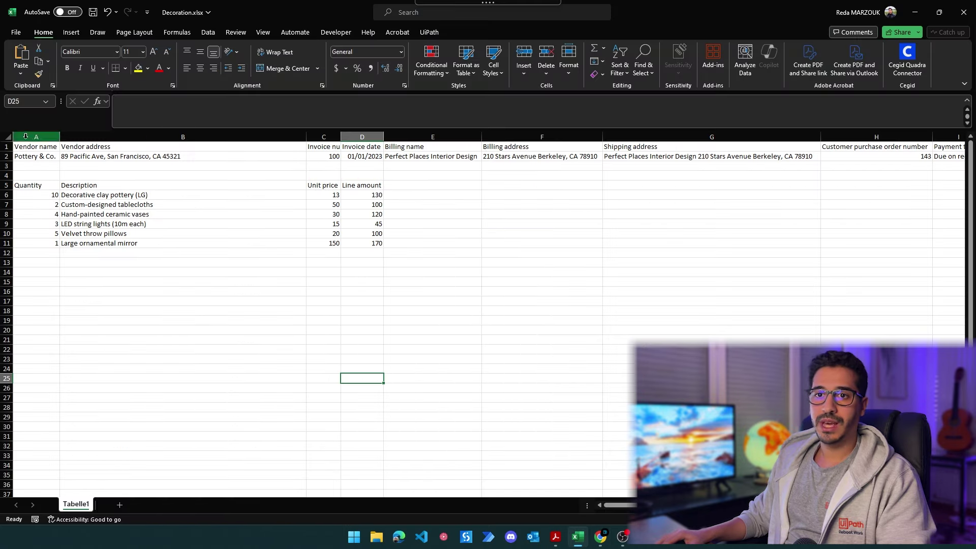
click(77, 168)
click(41, 145)
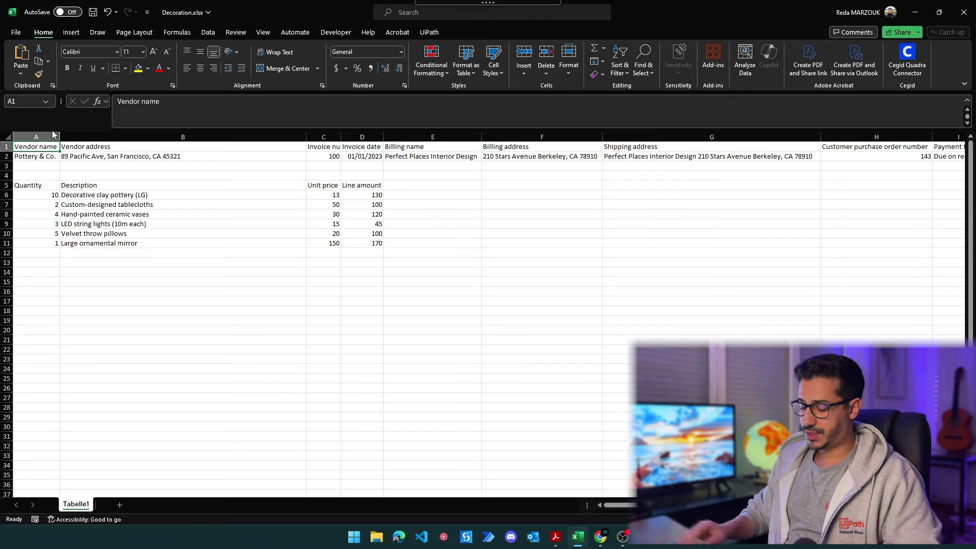
key(ctrl+shift+Right)
key(ctrl+shift+Down)
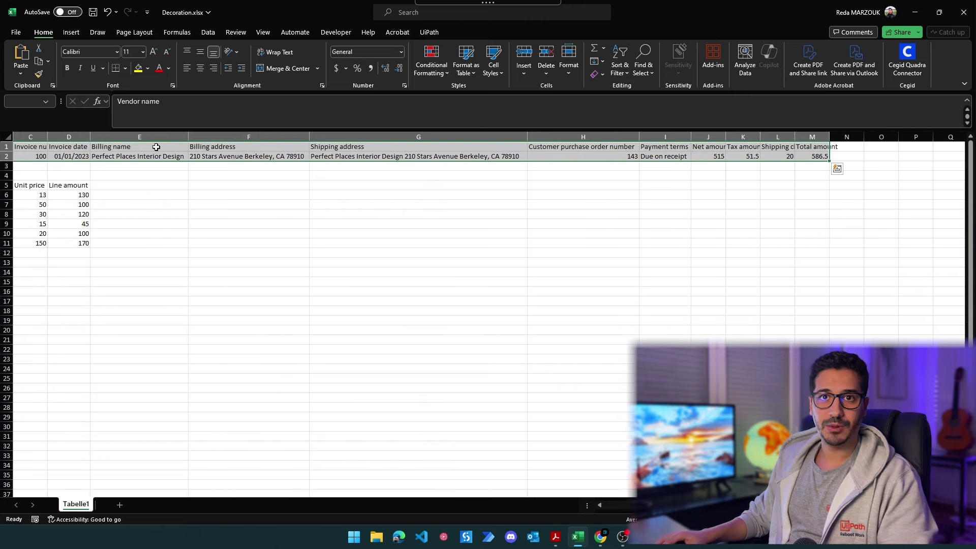
mouse_move(481, 4)
mouse_move(441, 15)
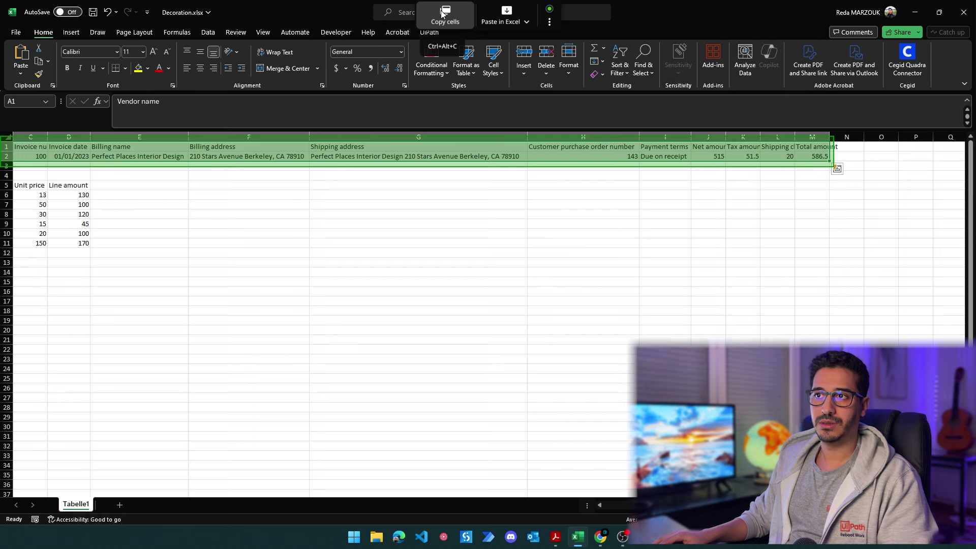
click(441, 14)
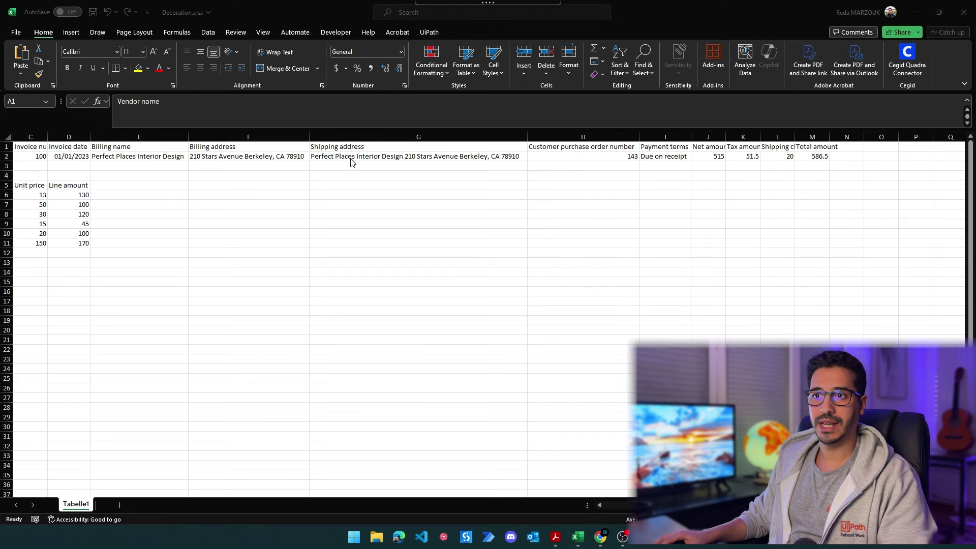
Switch to Chrome and paste the copied cells into the Vendor Information Form with Clipboard AI.
click(601, 538)
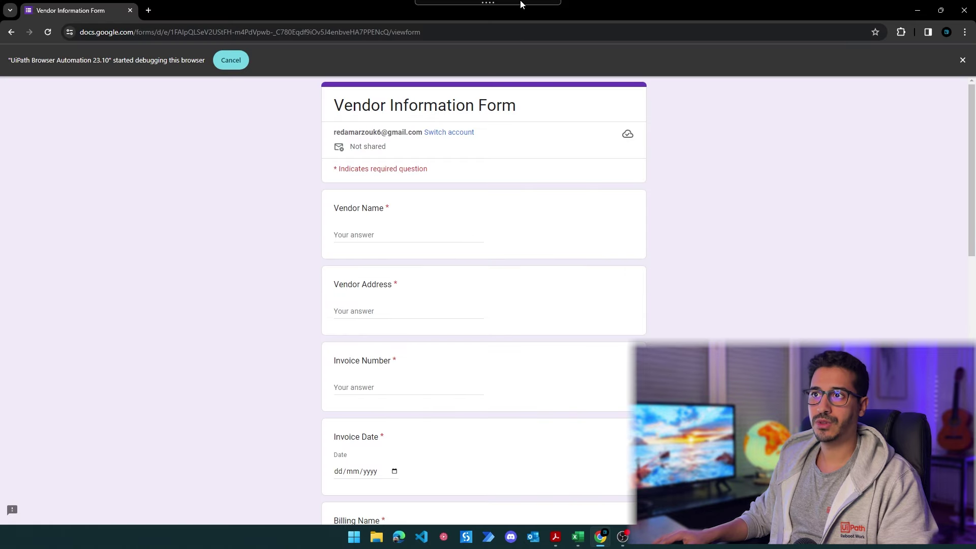
mouse_move(508, 10)
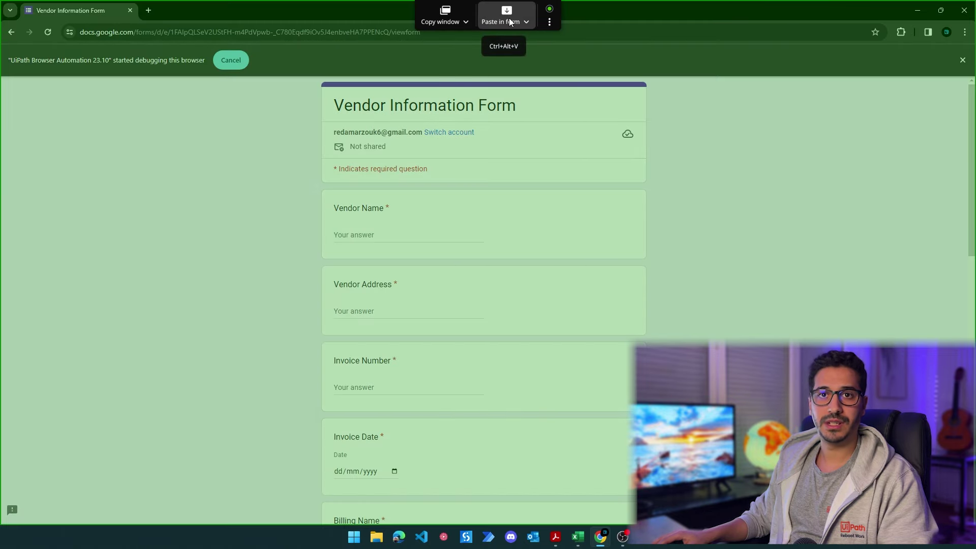
click(508, 17)
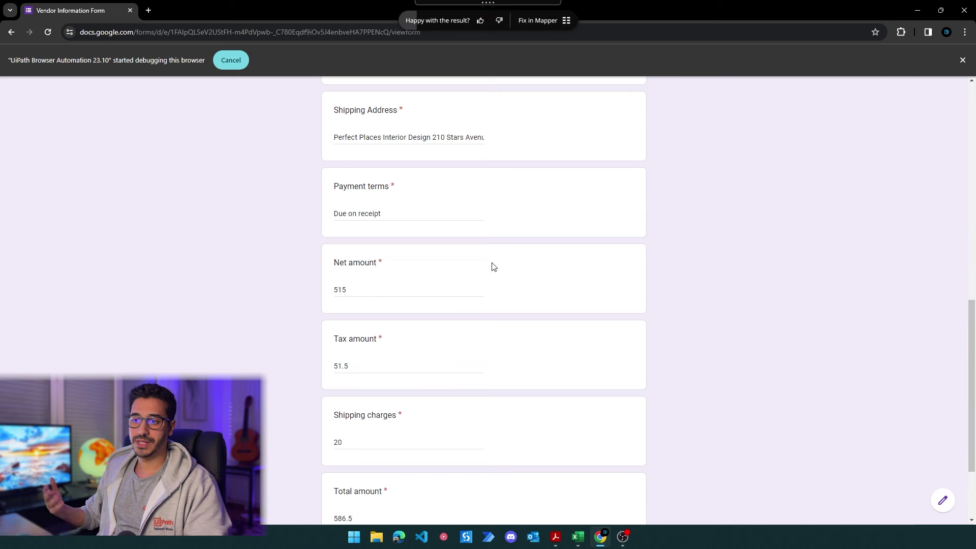
Check the filled answers of the Vendor Information Form from vendor name to total amount.
scroll(472, 233, down, 3)
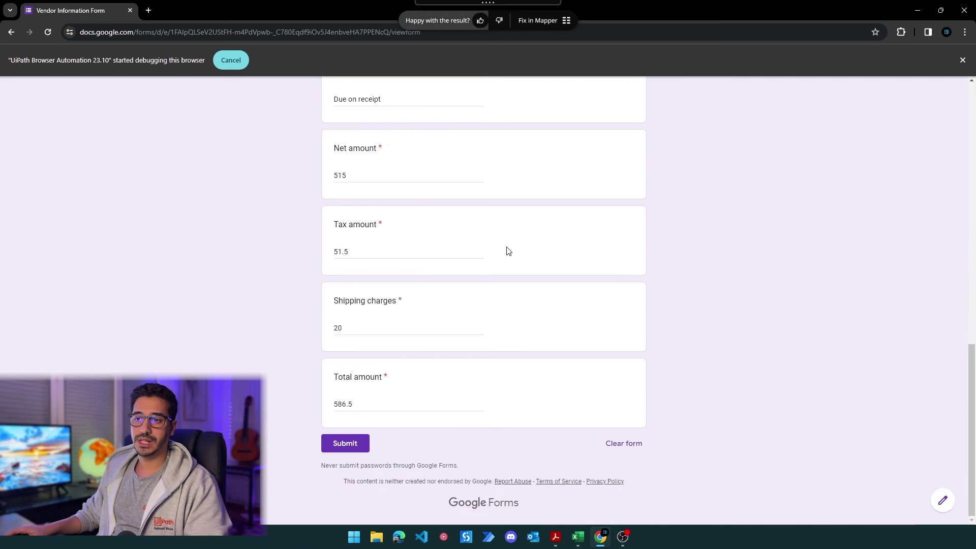
scroll(462, 294, up, 15)
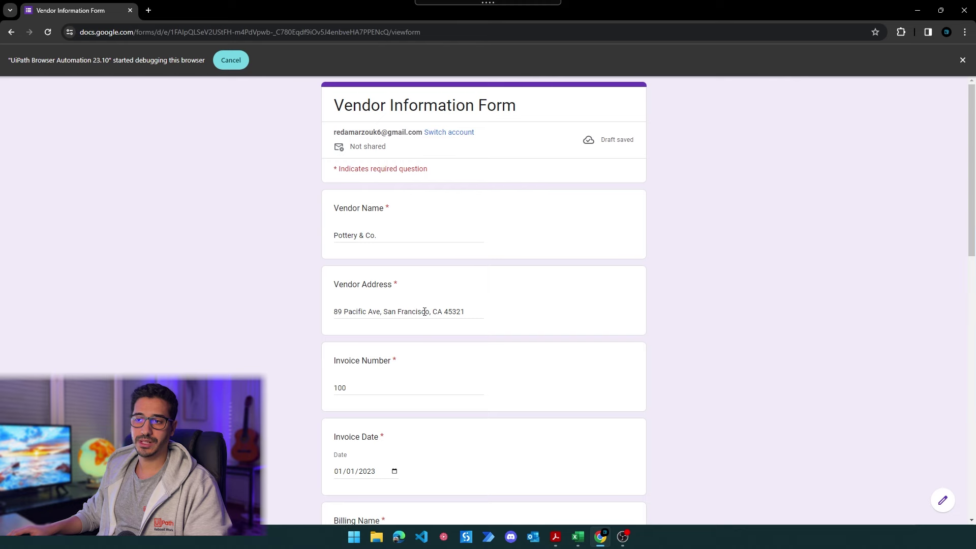
scroll(411, 322, down, 4)
scroll(410, 324, down, 6)
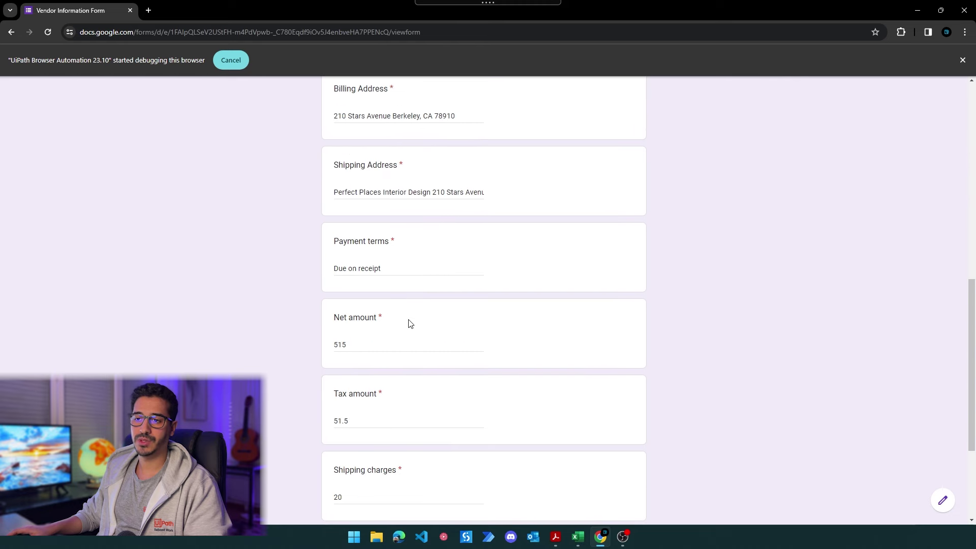
scroll(411, 326, down, 3)
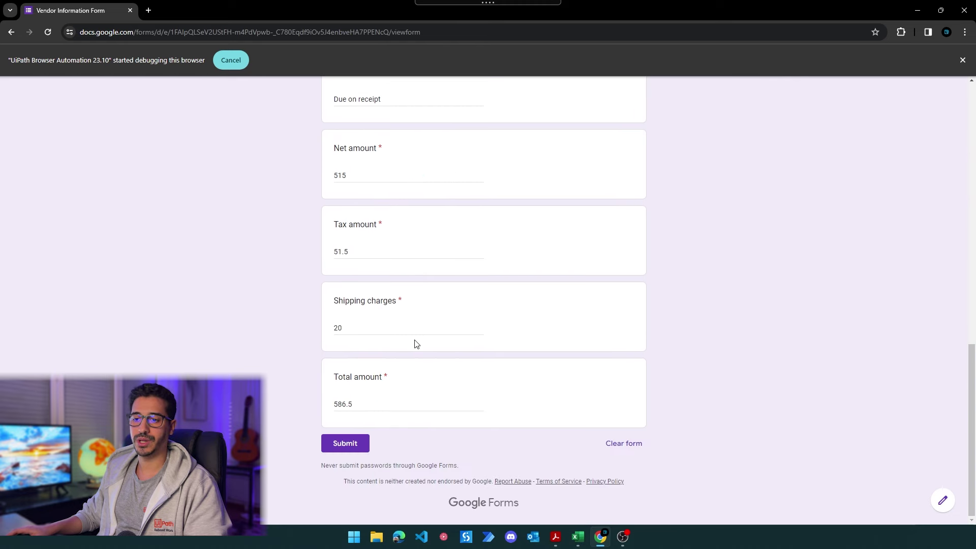
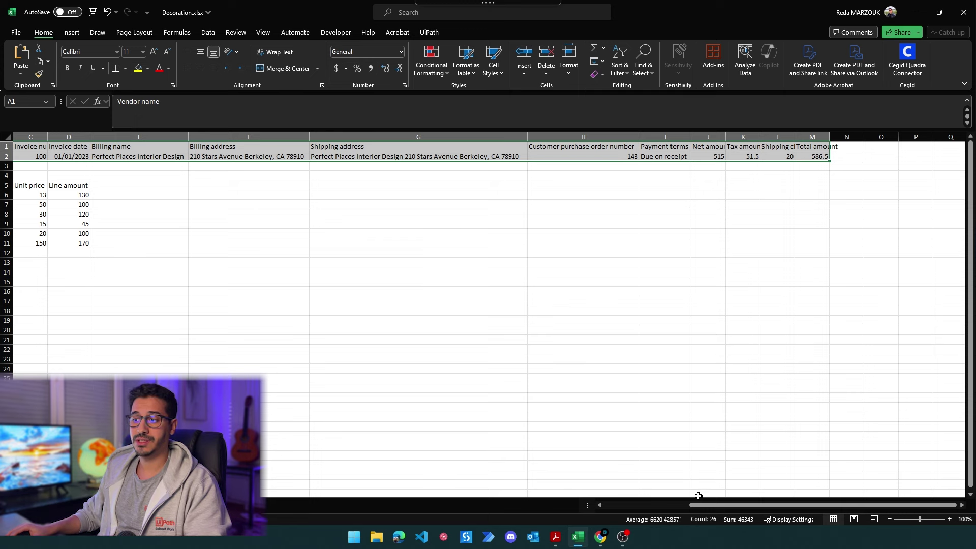
Look over the copied data in the workbook, the scanned invoice PDF in Acrobat and the blank Vendor Information Form in Chrome.
drag(698, 505, 623, 506)
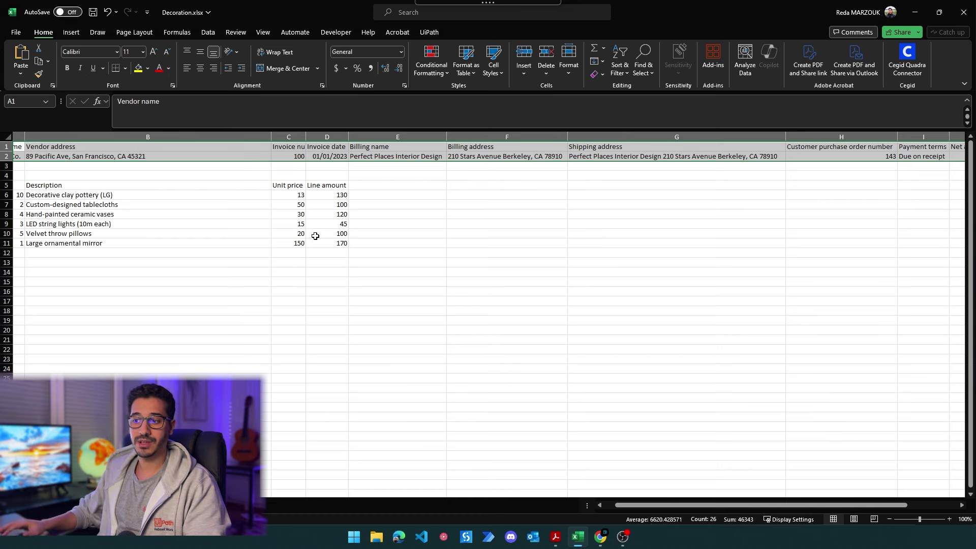
click(567, 545)
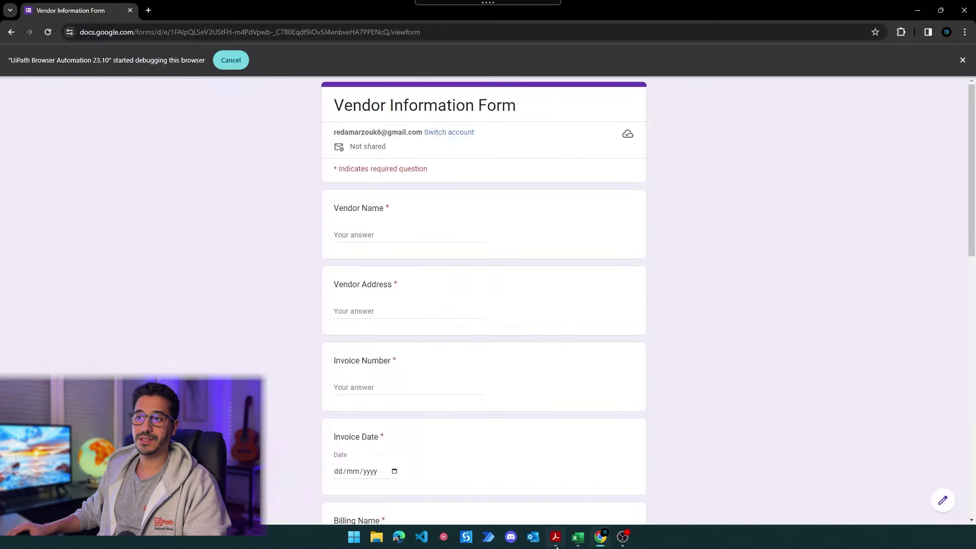
click(557, 544)
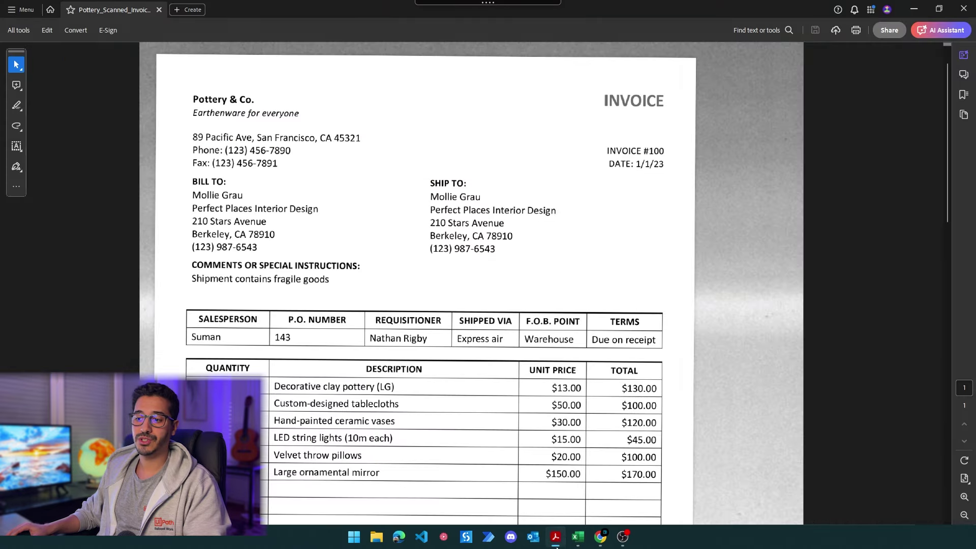
click(601, 537)
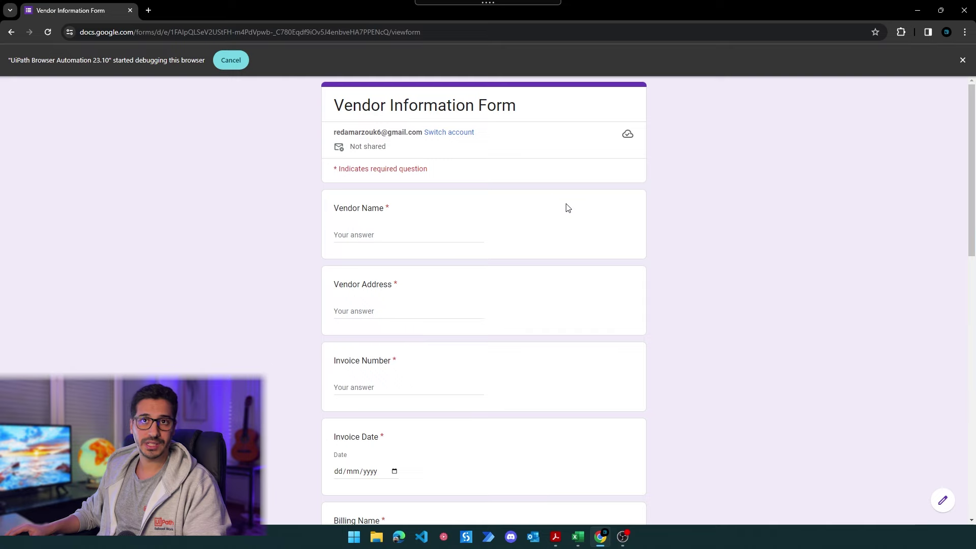
Switch to Acrobat and copy the scanned invoice PDF window with Clipboard AI.
key(alt+Tab)
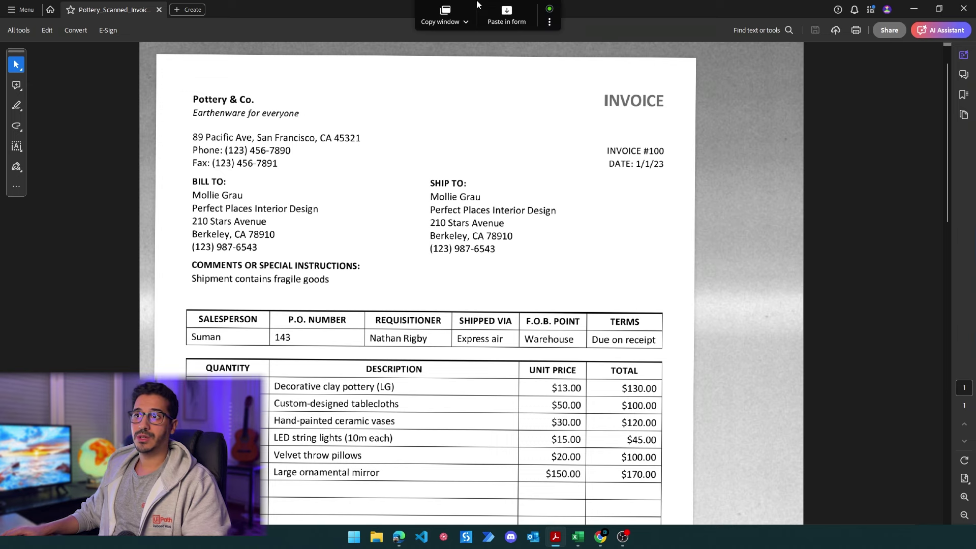
click(450, 16)
click(436, 22)
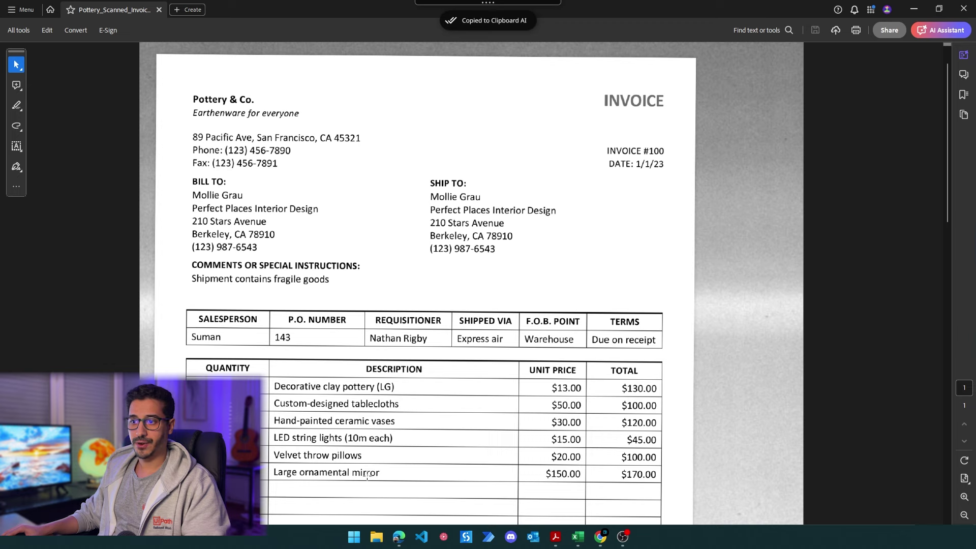
Switch to Chrome and start a Clipboard AI form paste of the copied invoice into the blank Vendor Information Form.
click(599, 536)
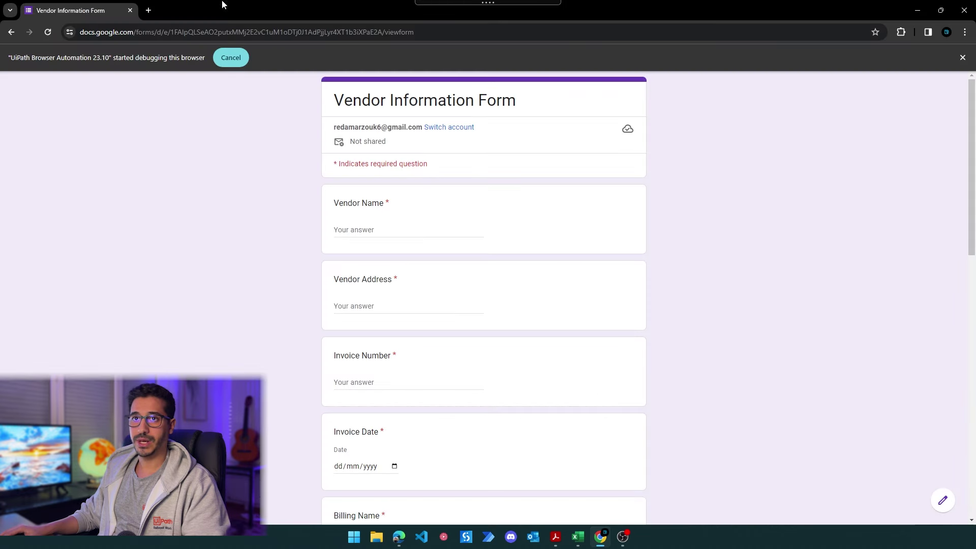
mouse_move(420, 3)
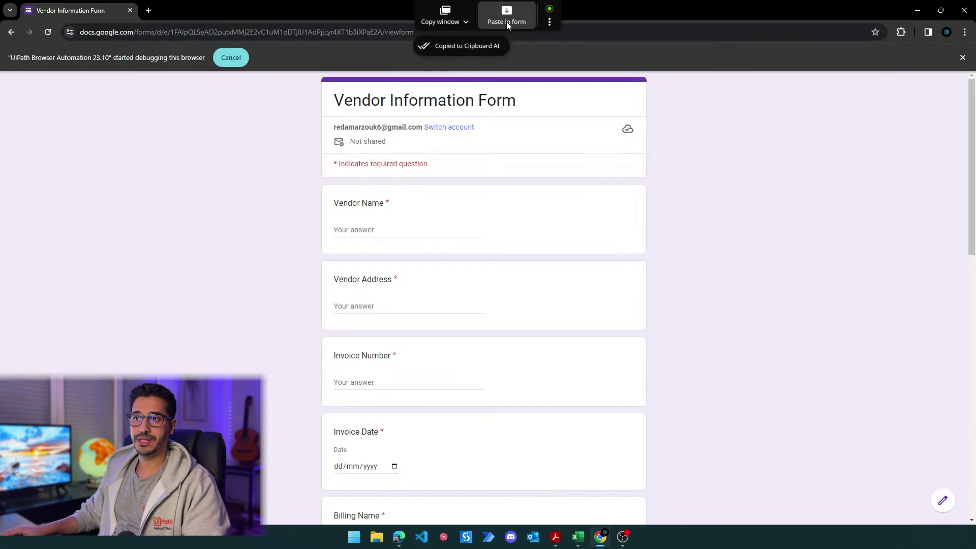
click(507, 21)
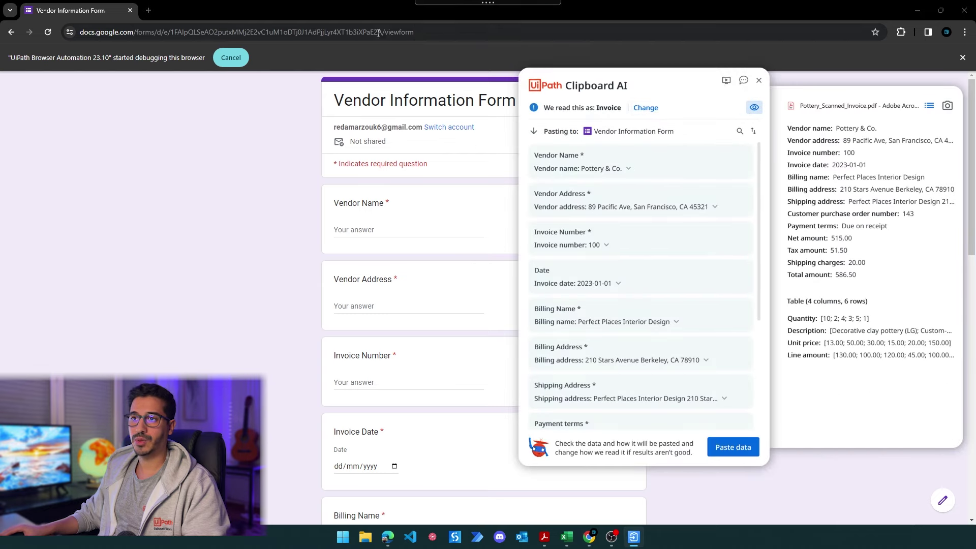
Move the Clipboard AI mapping window beside the scanned invoice PDF and compare its mapped fields with the invoice details and totals.
click(543, 537)
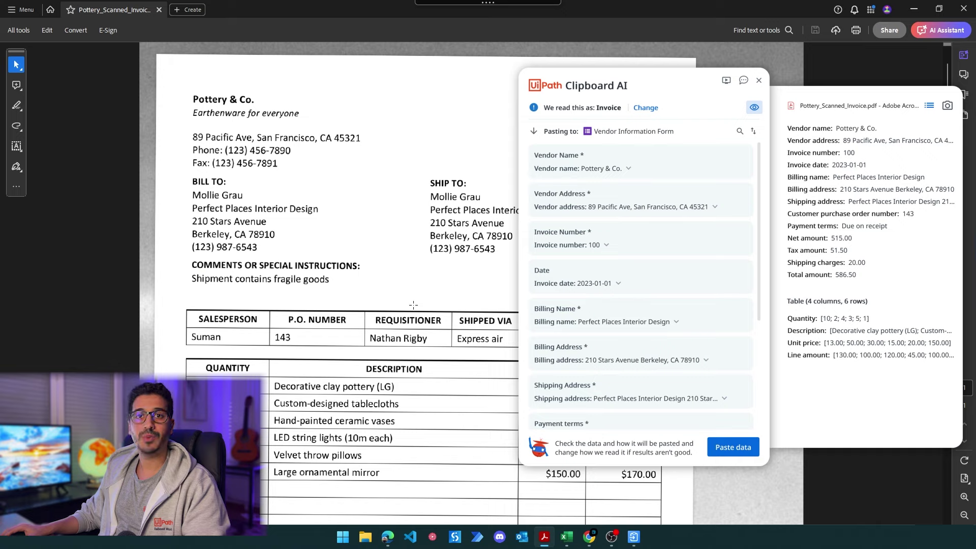
drag(604, 85, 797, 78)
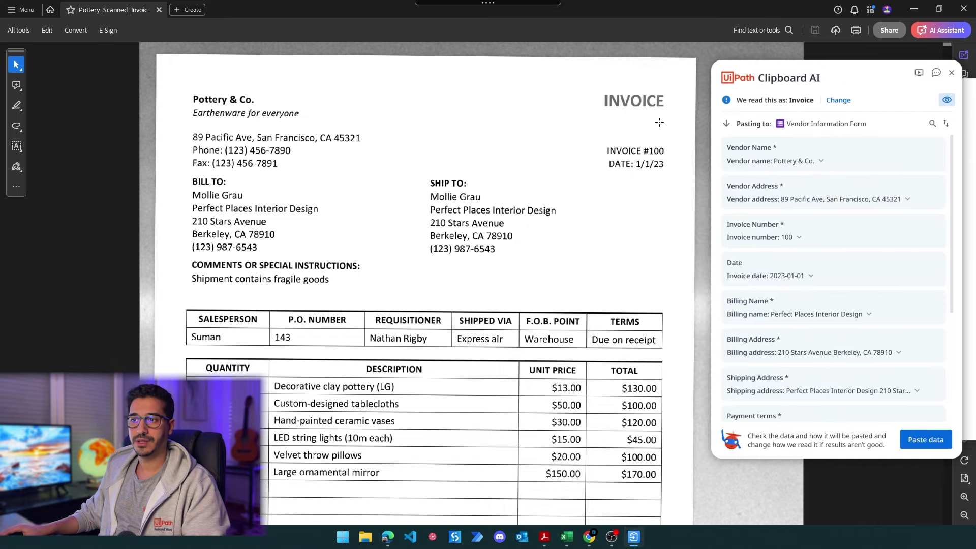
scroll(364, 315, down, 2)
scroll(460, 368, down, 5)
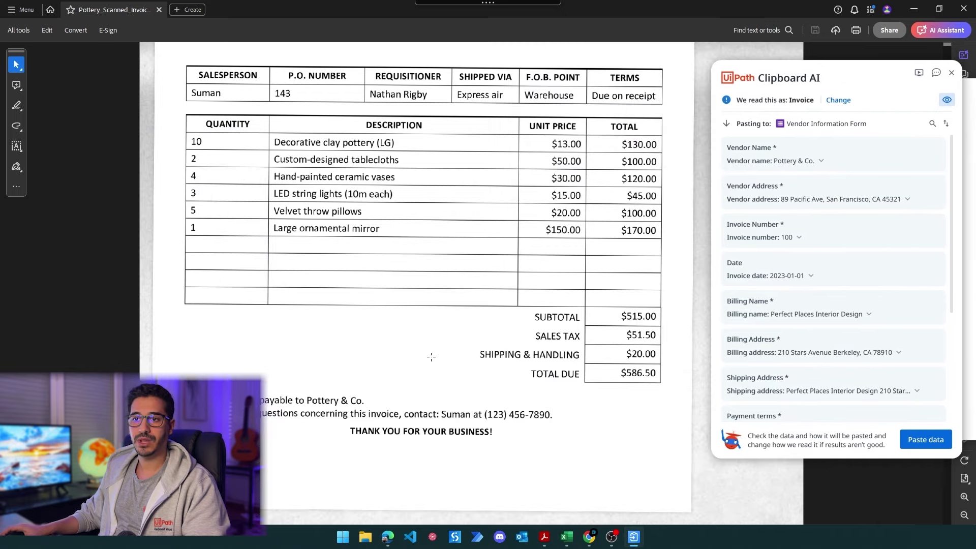
scroll(429, 364, up, 1)
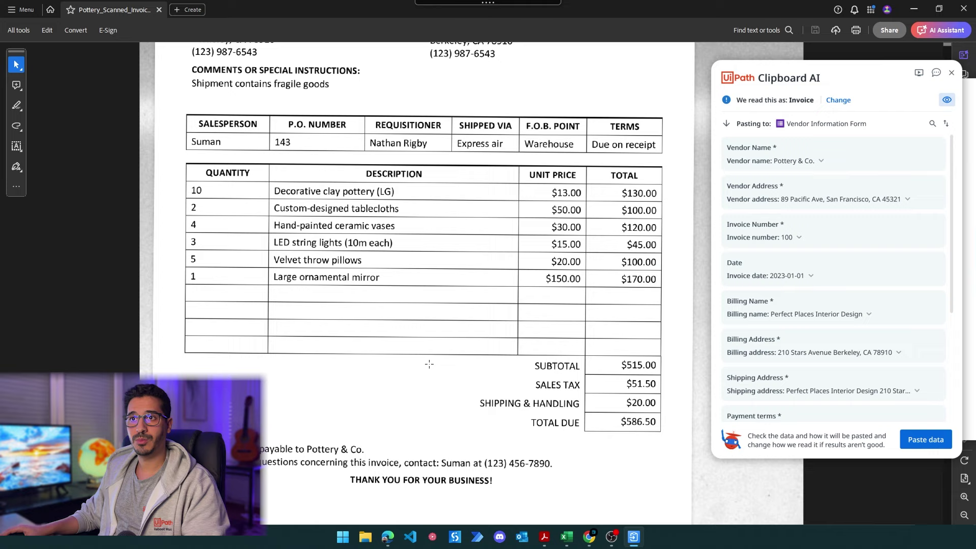
click(507, 443)
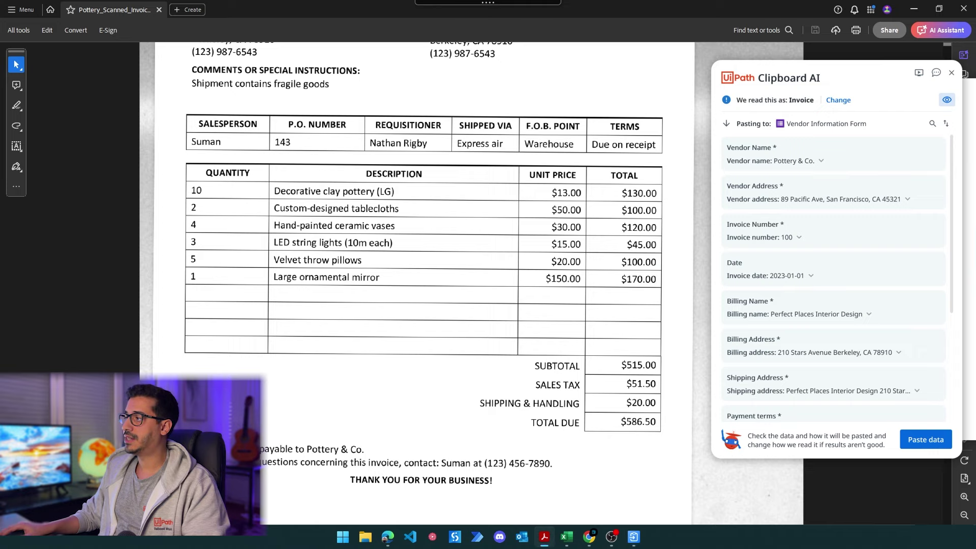
Compare the Clipboard AI field mapping with the Vendor Information Form in Chrome and the scanned invoice in Acrobat, including the invoice date.
key(alt+Tab)
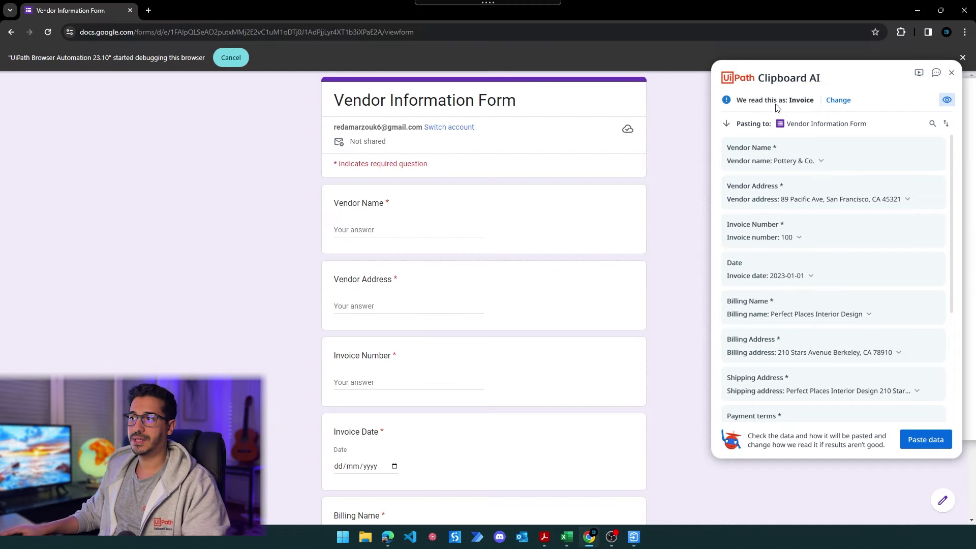
drag(713, 114, 560, 92)
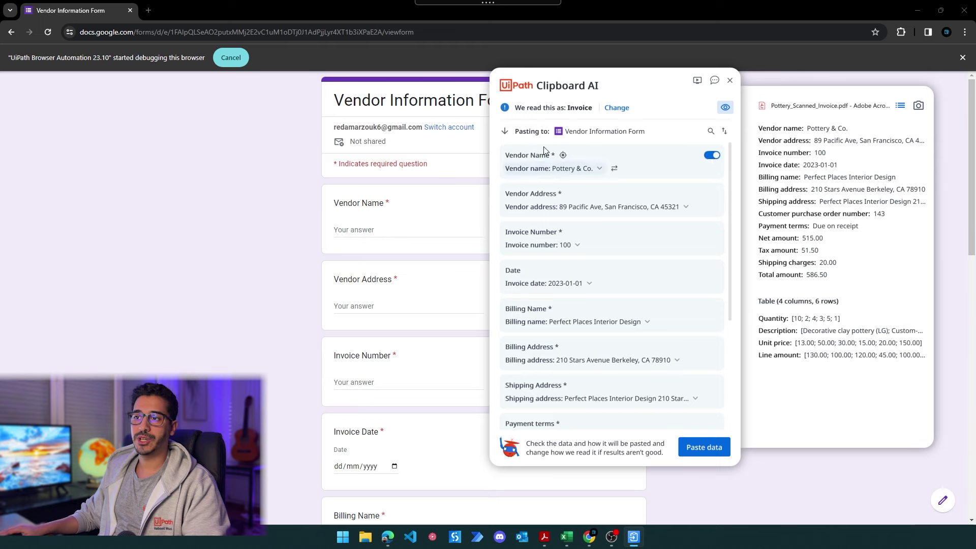
scroll(539, 356, down, 5)
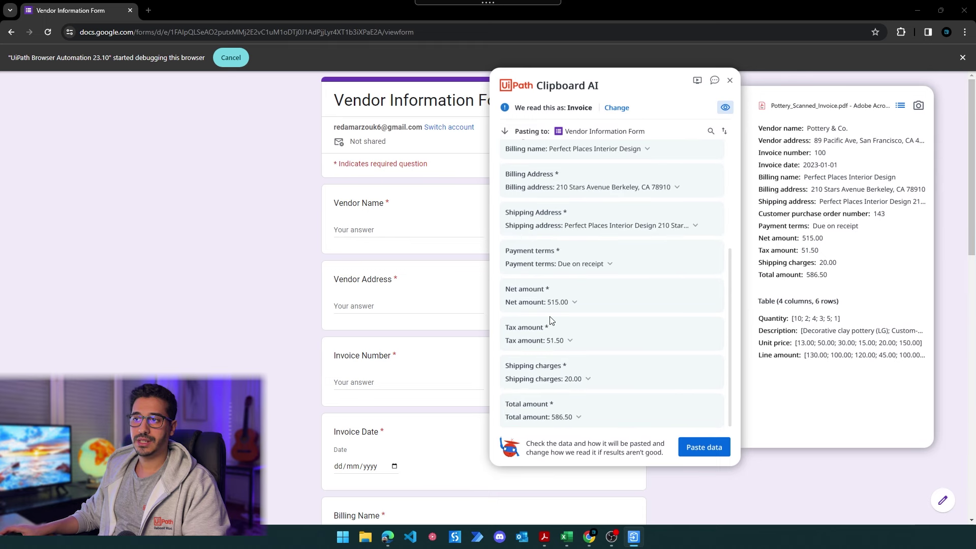
scroll(551, 320, up, 4)
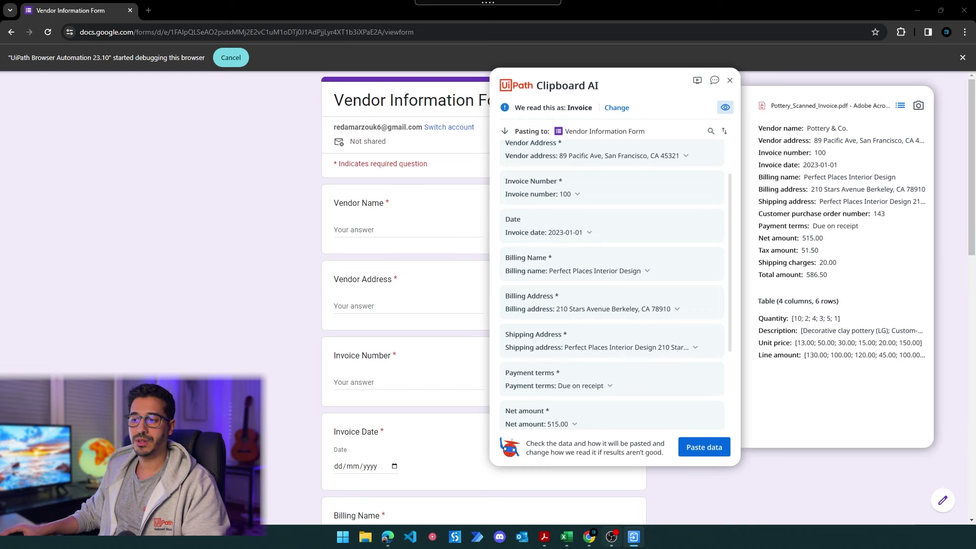
click(544, 537)
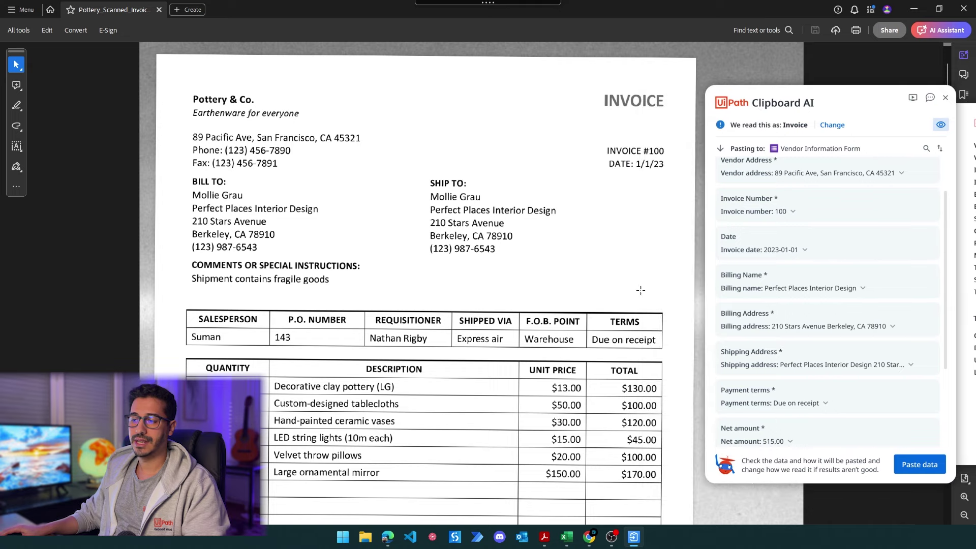
click(589, 537)
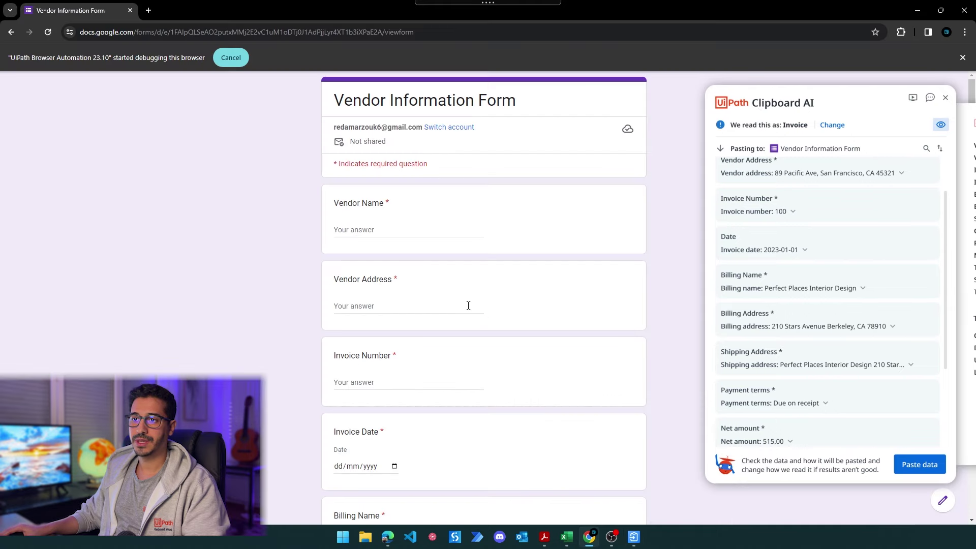
drag(349, 333, 393, 334)
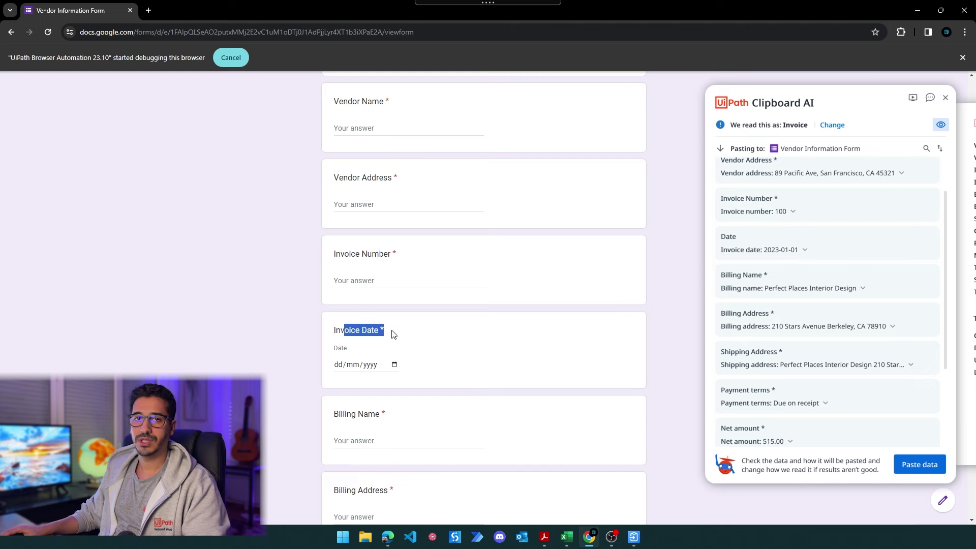
mouse_move(623, 135)
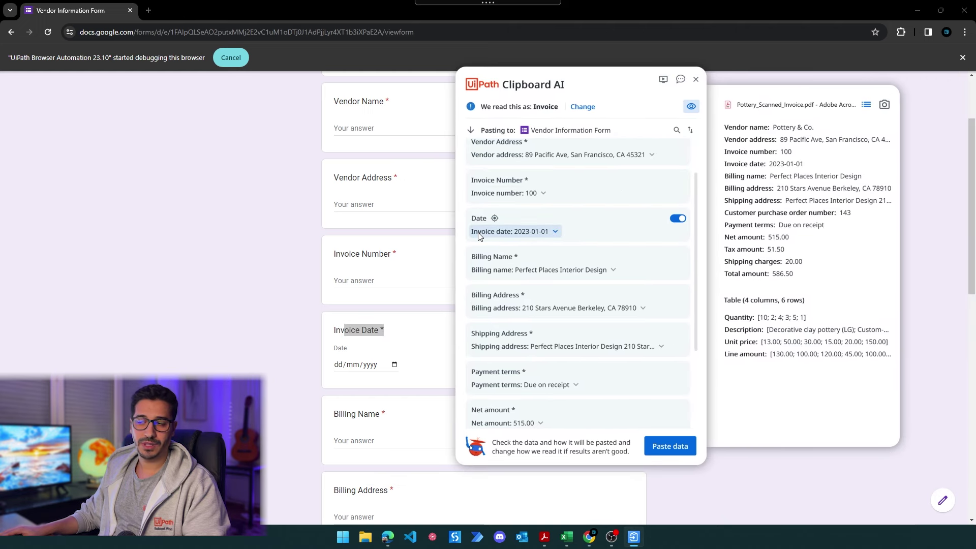
Compare the mapped payment terms, net, tax, shipping and total amounts with the scanned invoice and the form's matching fields.
scroll(556, 299, down, 3)
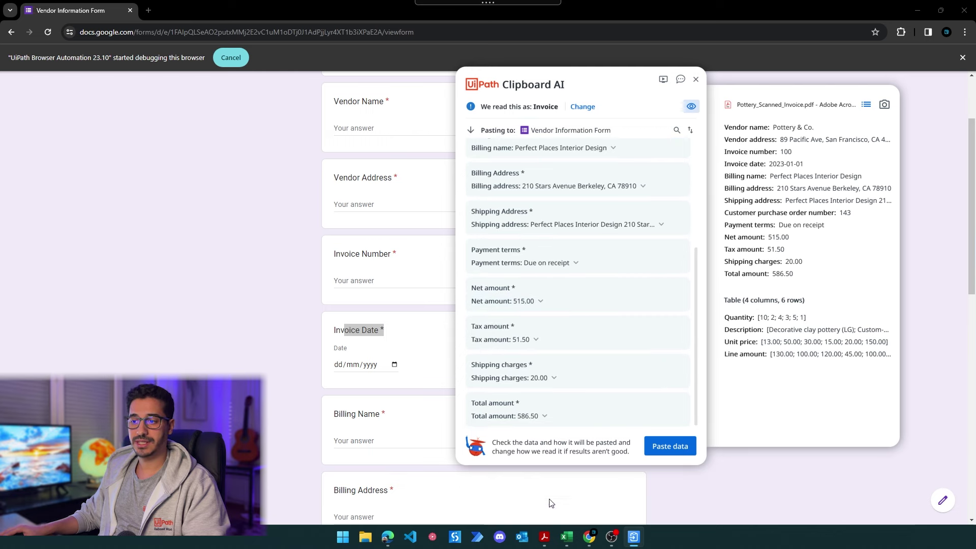
click(544, 537)
scroll(349, 340, down, 3)
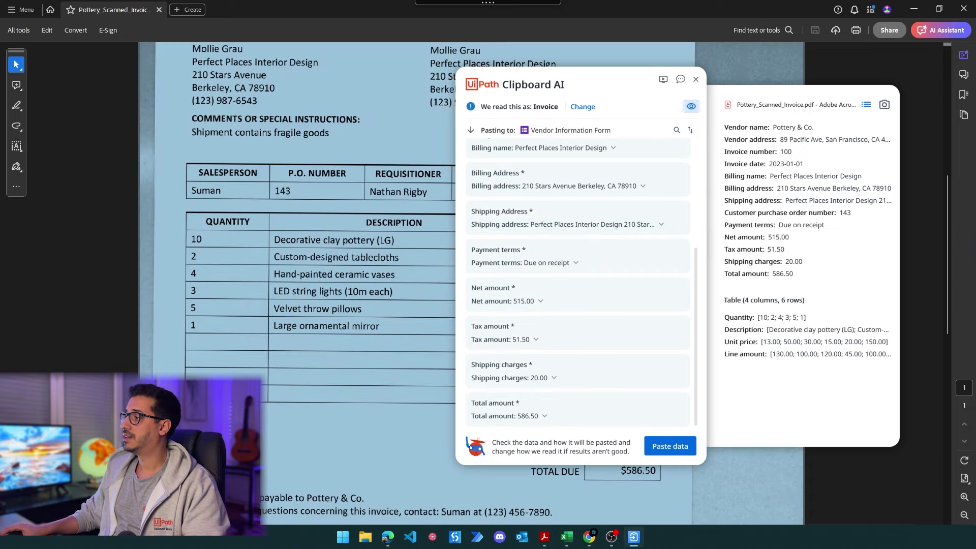
scroll(376, 234, down, 4)
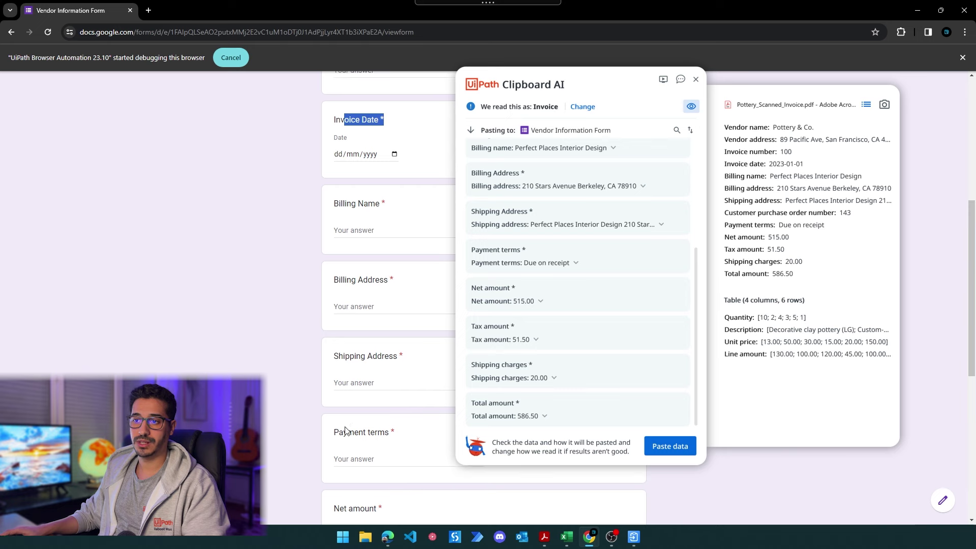
scroll(345, 430, down, 4)
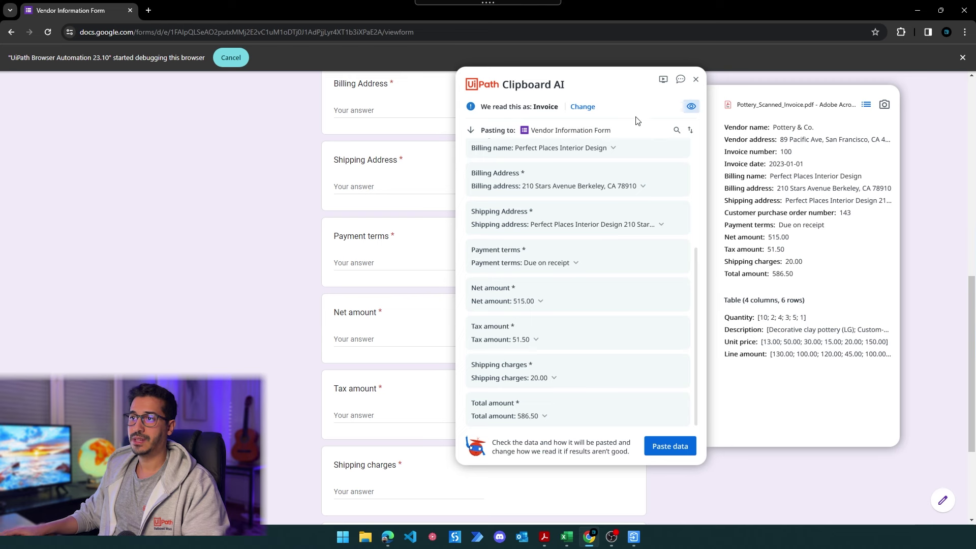
Paste the mapped invoice data into the Vendor Information Form with Clipboard AI and submit the form.
scroll(540, 174, up, 10)
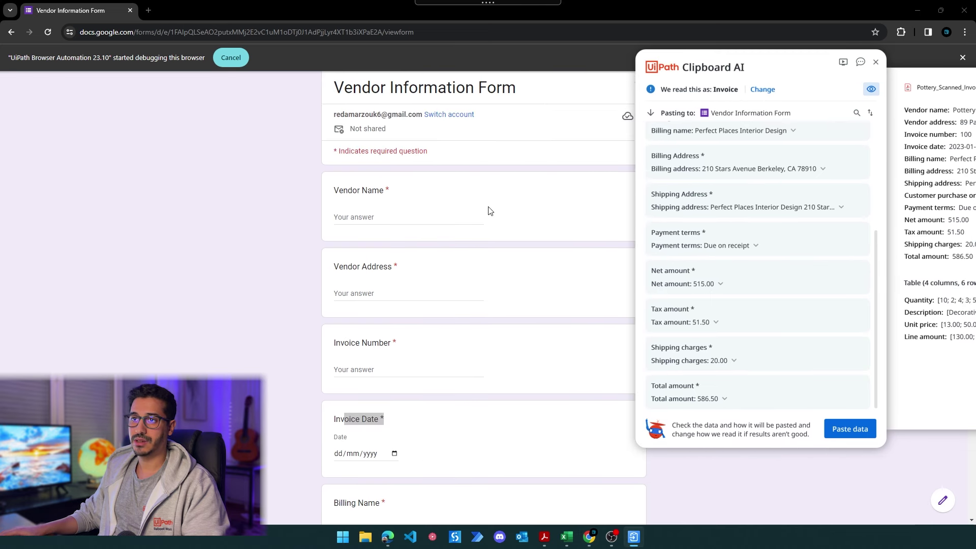
click(845, 430)
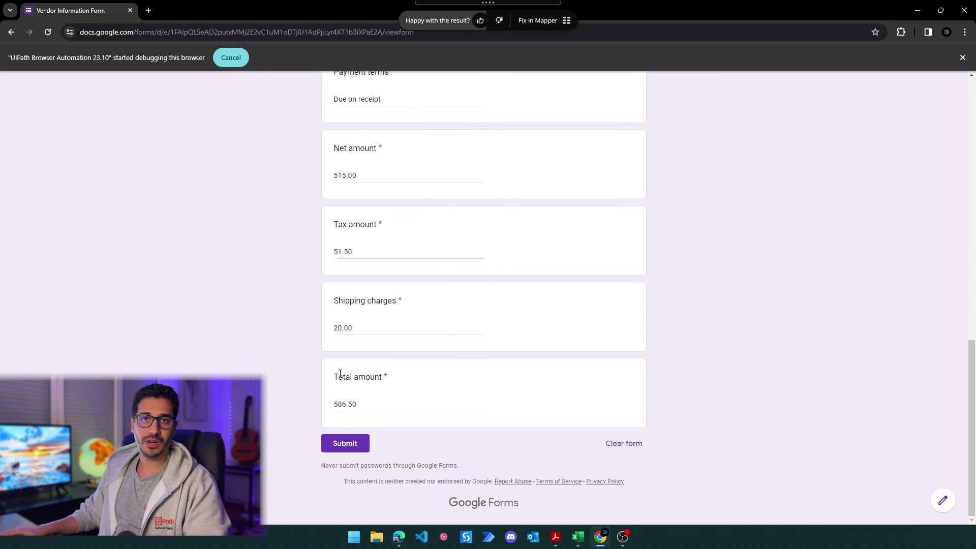
click(342, 443)
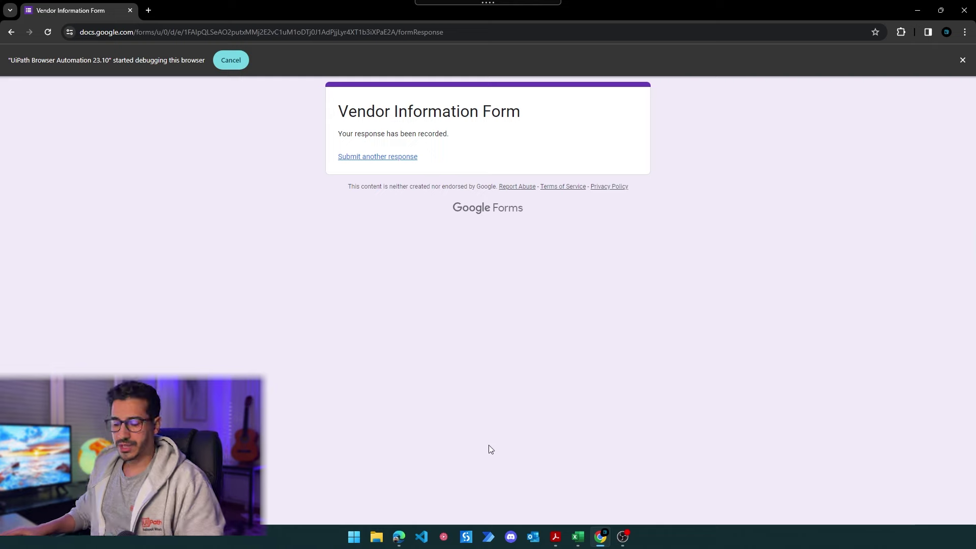
Look back at the scanned invoice in Acrobat, the pasted data in the Excel workbook and the submitted form in Chrome.
click(555, 535)
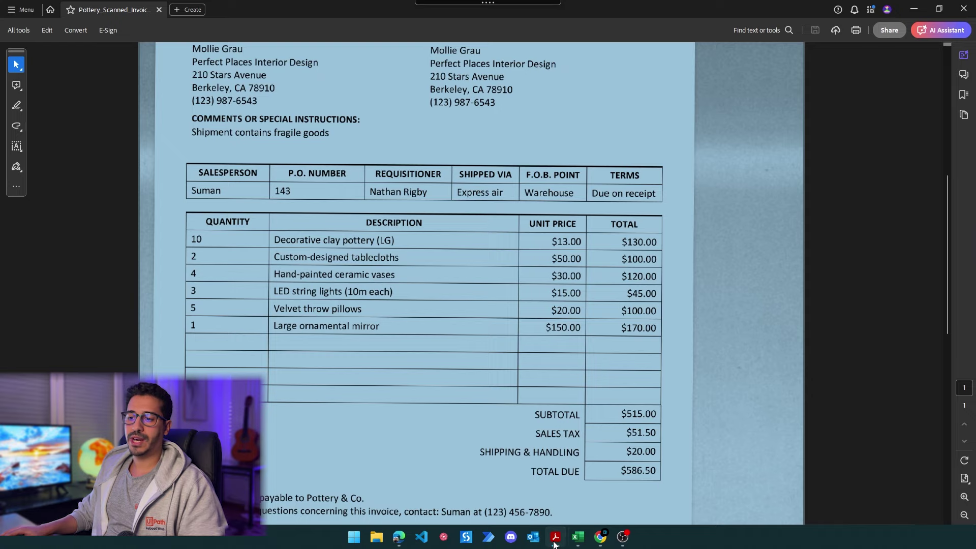
click(580, 538)
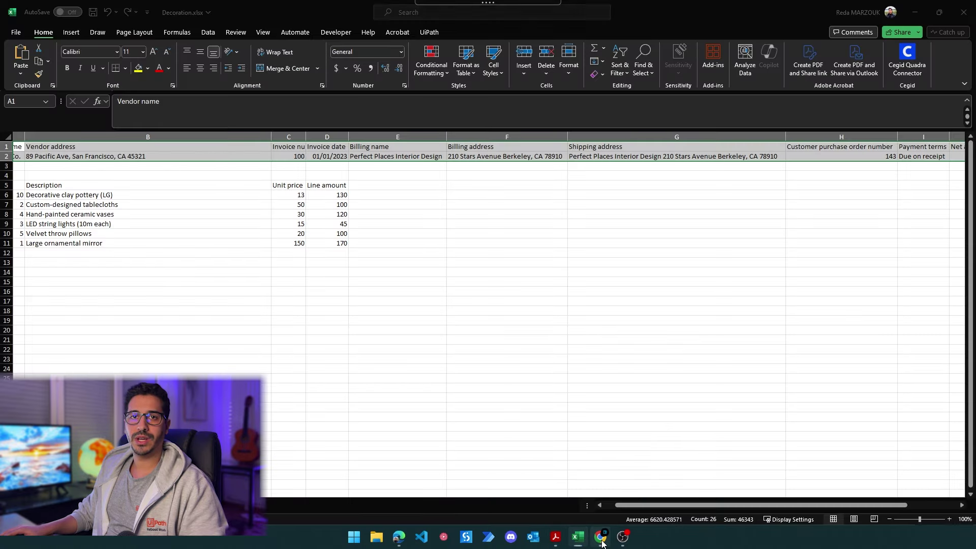
click(600, 539)
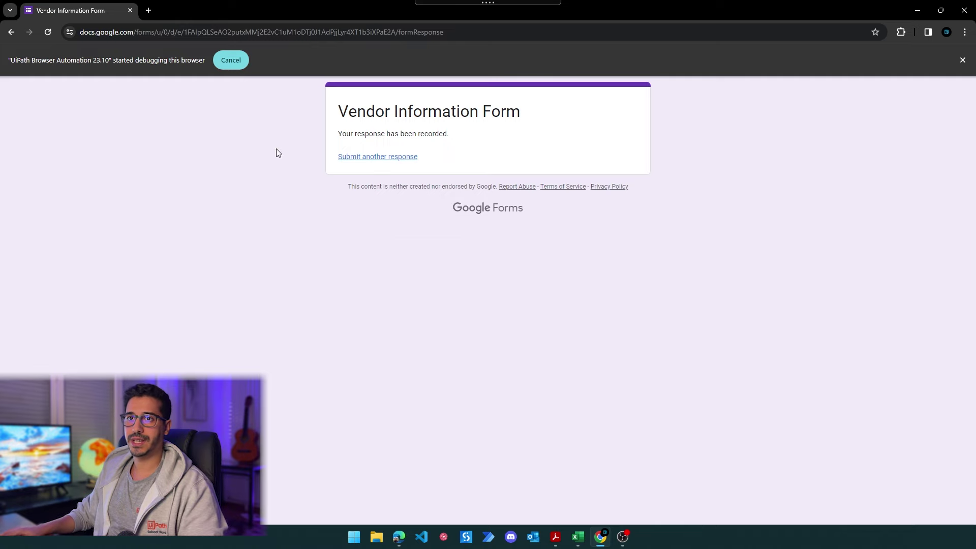
Open mytestingthoughts.com/Sample/home.html in a new browser tab to load the Registration Form.
click(148, 10)
text(mytestingthoughts.com/Sample/home.html)
key(Return)
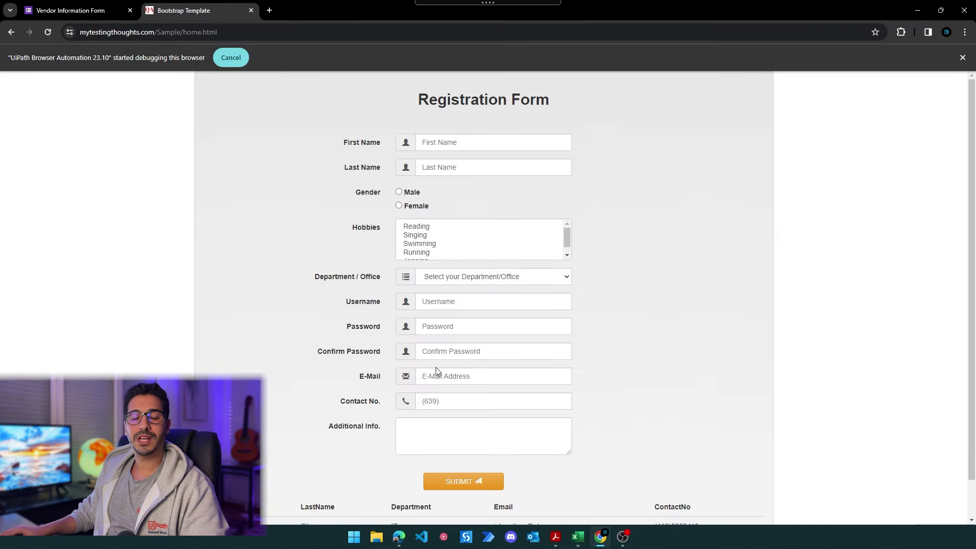
Switch to the mytestingthoughts.xlsx workbook in Excel and review its headers and registration records against the web form.
key(alt+Tab)
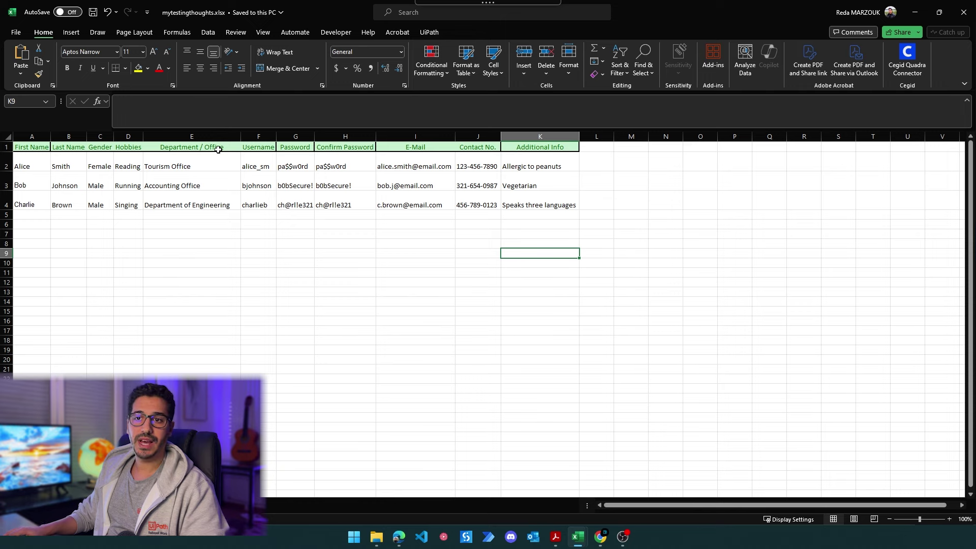
drag(22, 147, 527, 209)
click(32, 166)
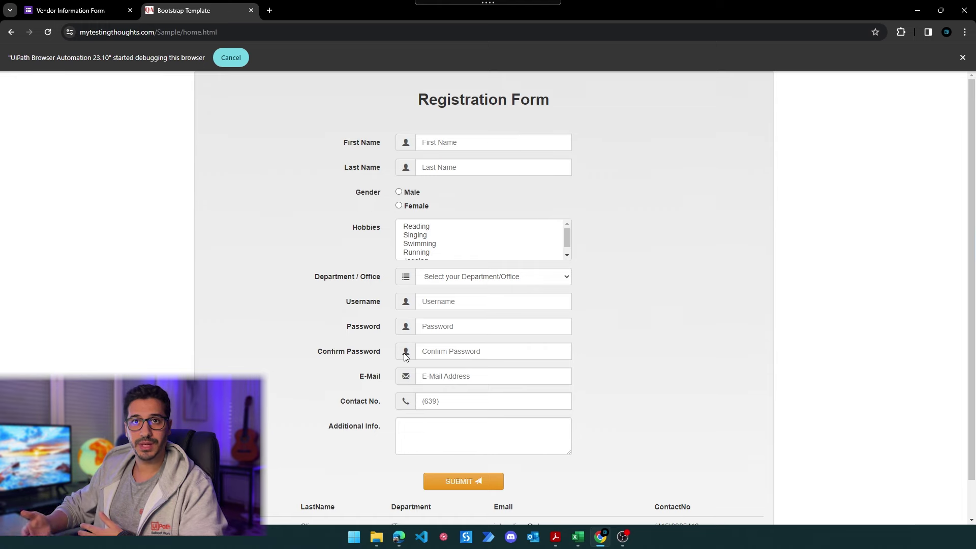
Copy the registration table A1:K4, headers included, from mytestingthoughts.xlsx in Excel with Clipboard AI.
key(alt+Tab)
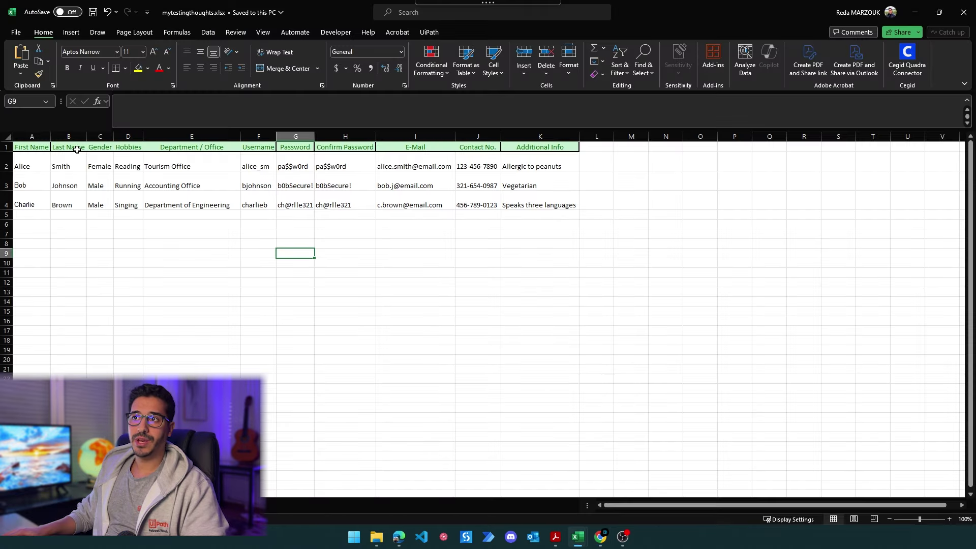
mouse_move(47, 148)
mouse_down()
mouse_move(43, 168)
mouse_move(517, 195)
mouse_up()
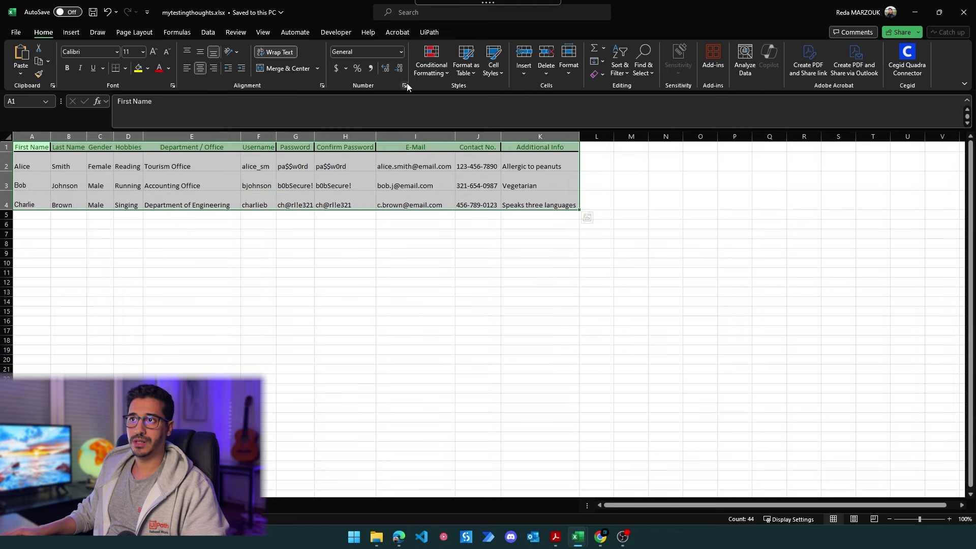
mouse_move(514, 4)
click(448, 20)
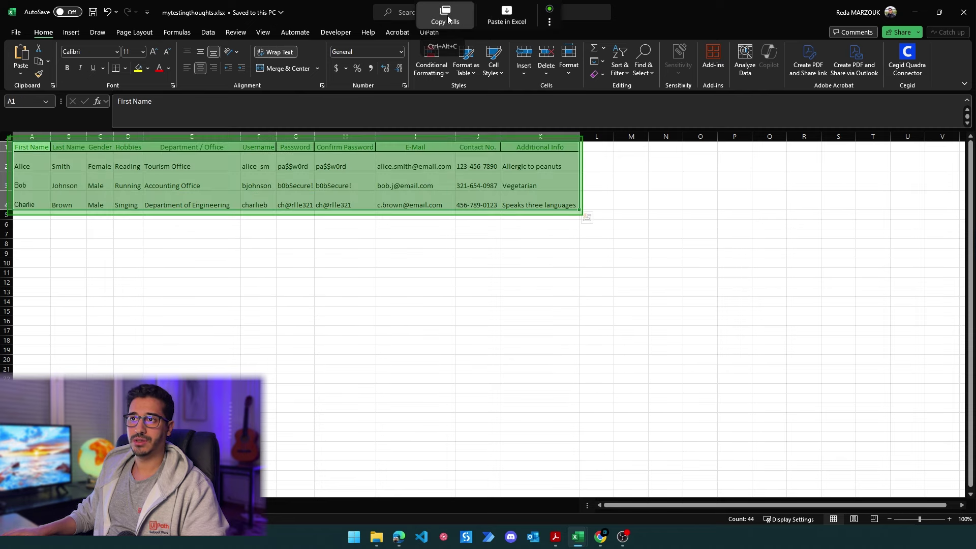
Switch to Chrome, check the Clipboard AI mapping and paste the first record, including its password fields, into the Registration Form.
click(600, 537)
mouse_move(544, 5)
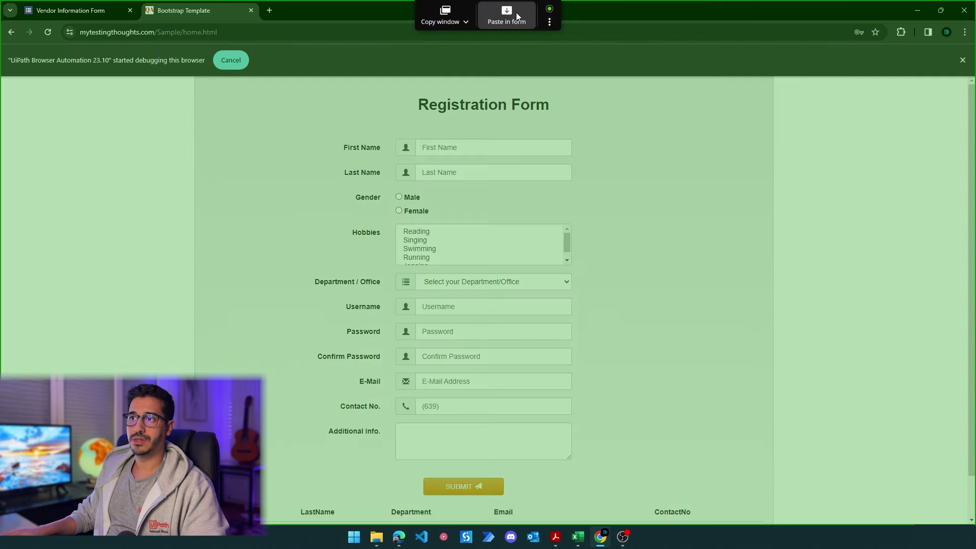
click(508, 14)
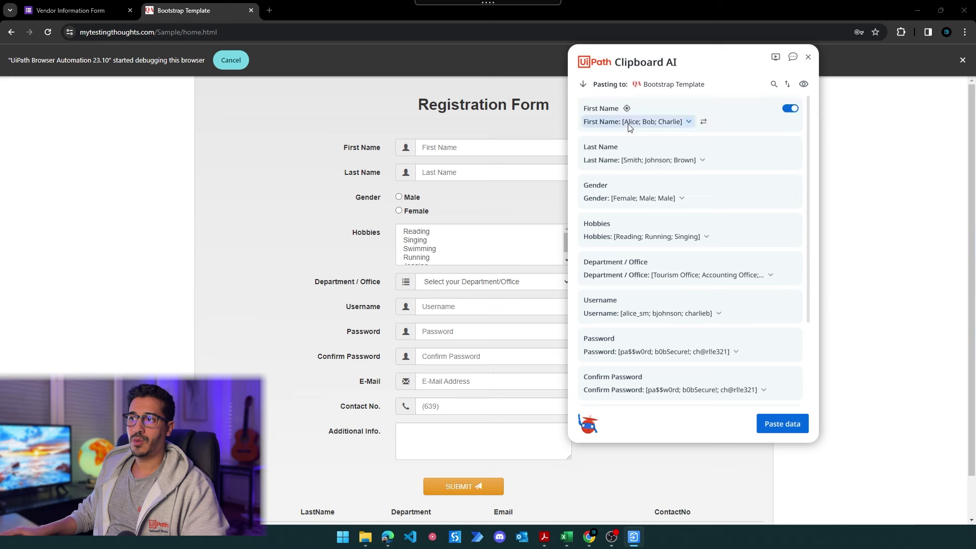
mouse_move(639, 123)
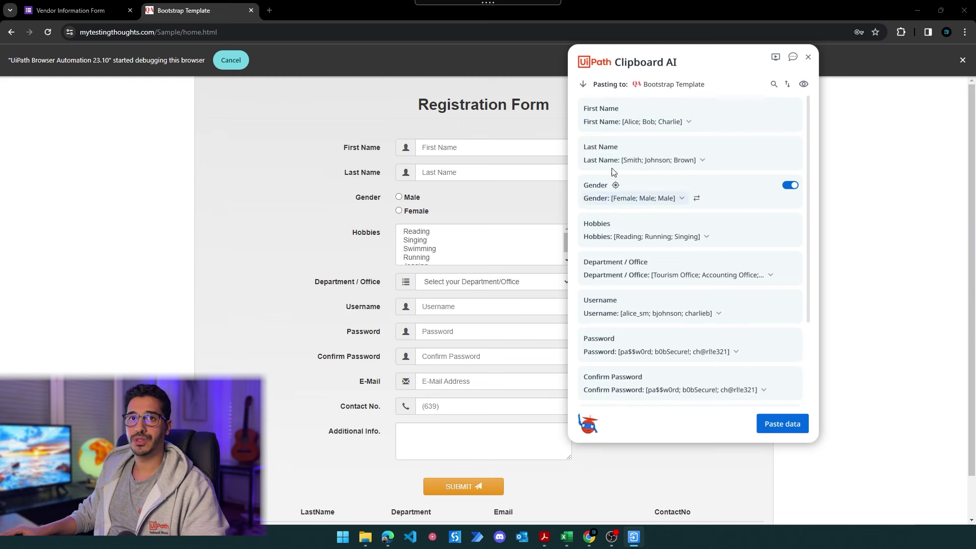
click(784, 424)
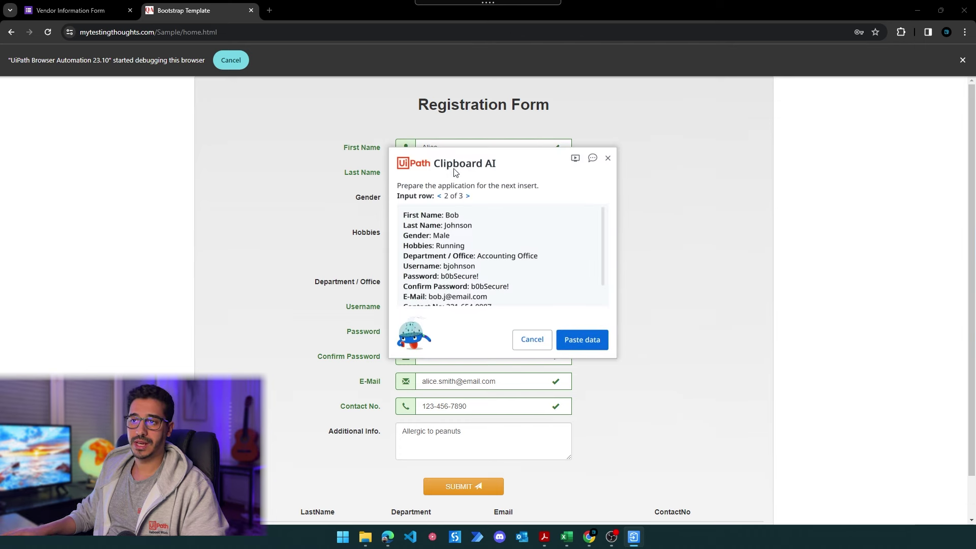
Move the Clipboard AI window clear of the form, submit the first record and check its entry in the results table.
drag(455, 173, 703, 101)
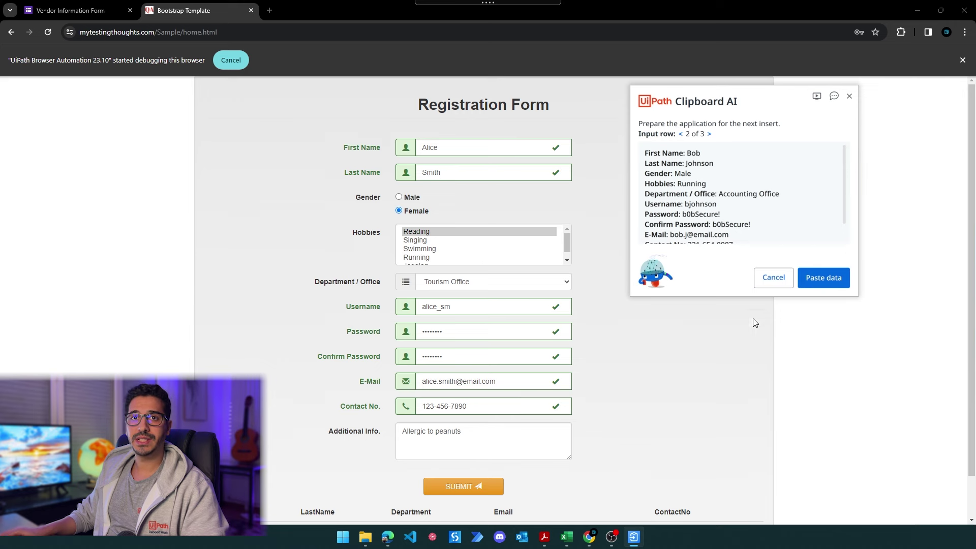
click(463, 486)
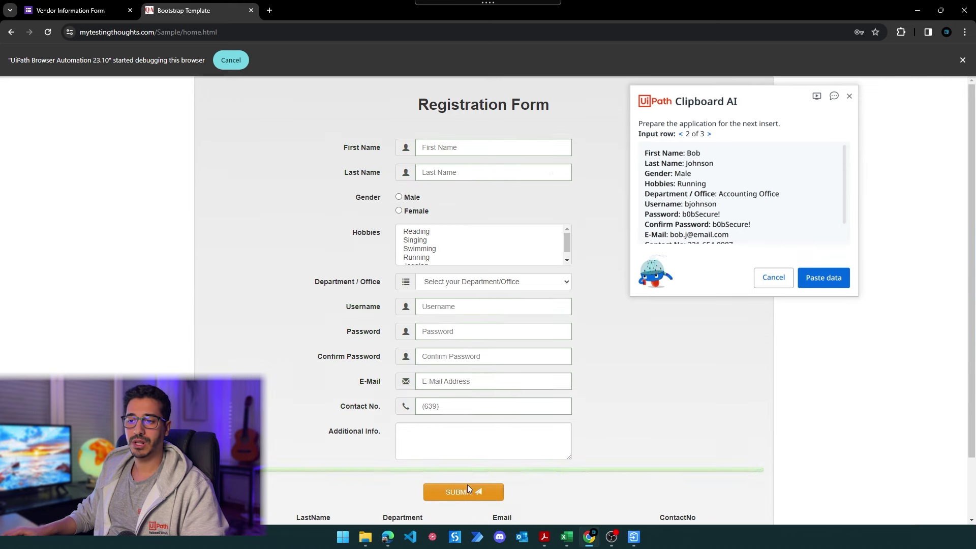
scroll(468, 484, down, 2)
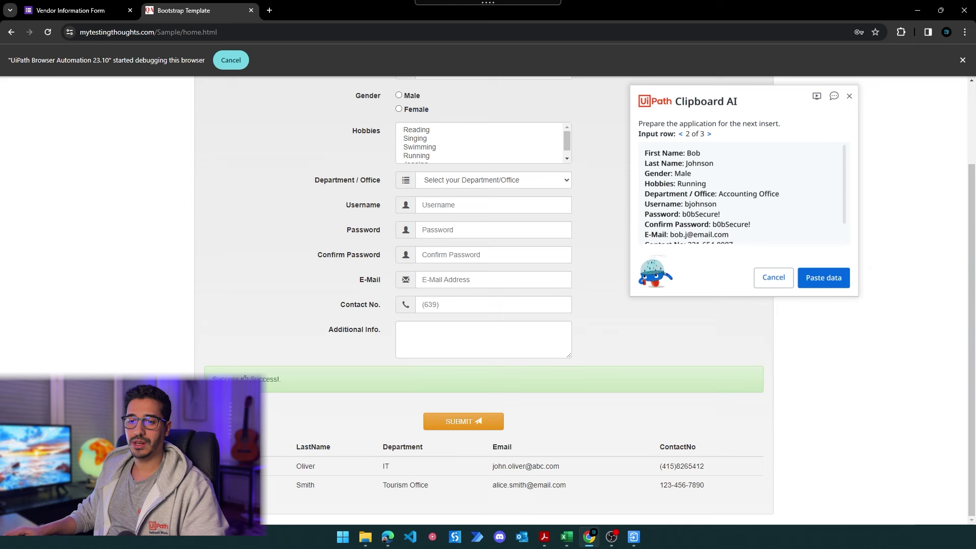
drag(290, 485, 520, 491)
click(784, 343)
Paste the second and third records, including their password fields, into the Registration Form with Clipboard AI, submitting each one.
scroll(780, 342, up, 2)
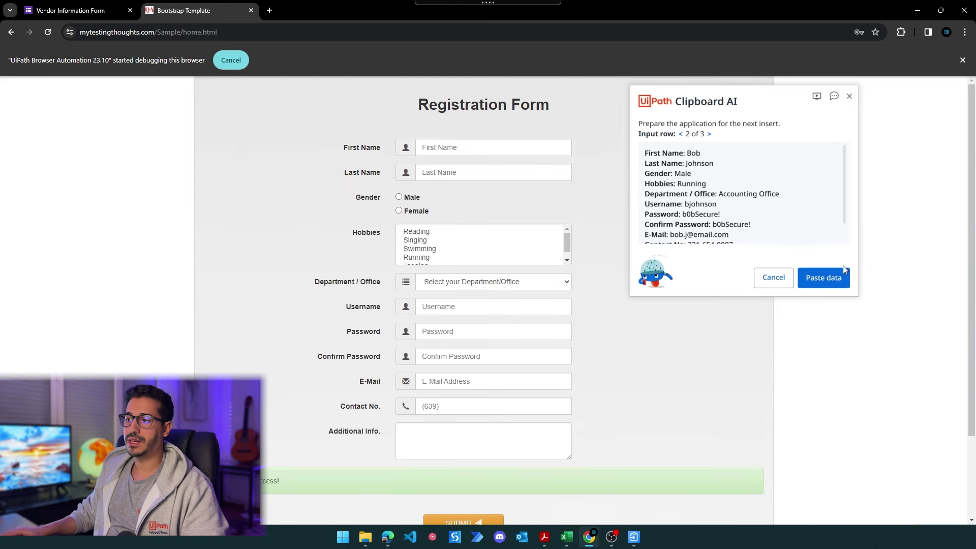
click(825, 278)
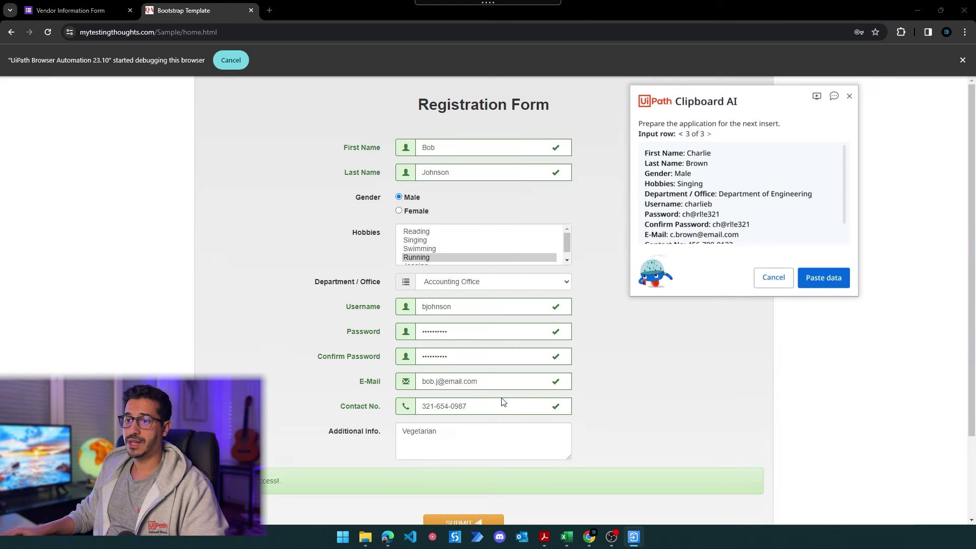
scroll(503, 402, down, 2)
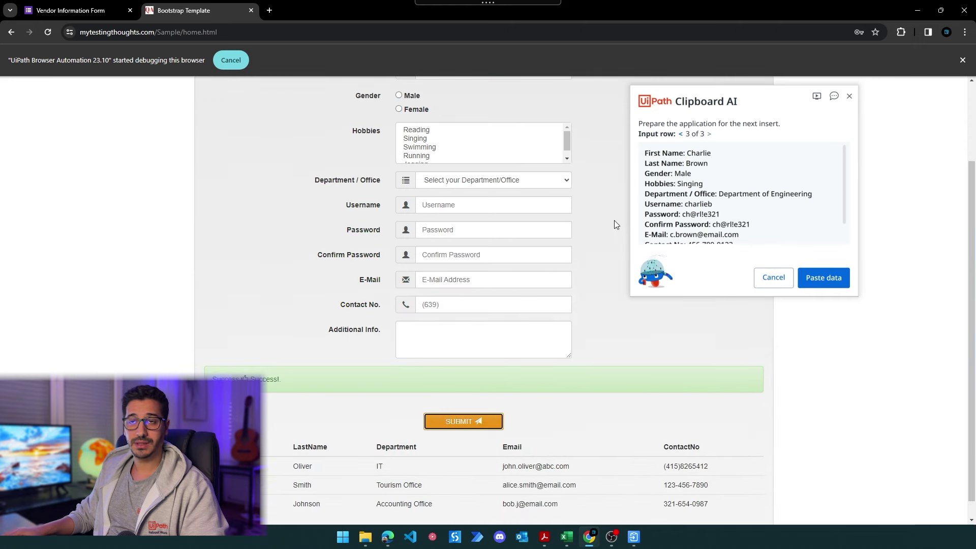
click(824, 278)
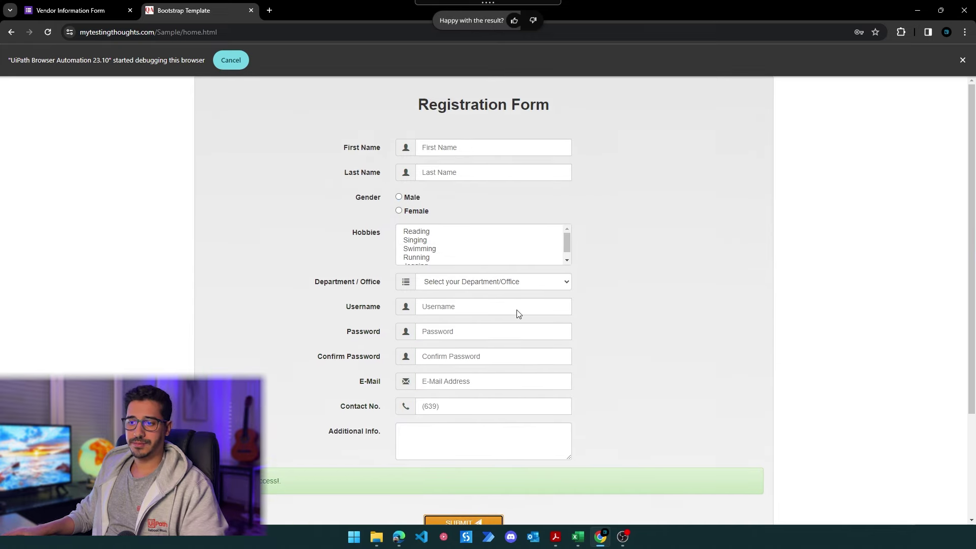
Review the profile details in the "New Profile Creation Request" email in Gmail and copy the email window with Clipboard AI.
key(alt+Tab)
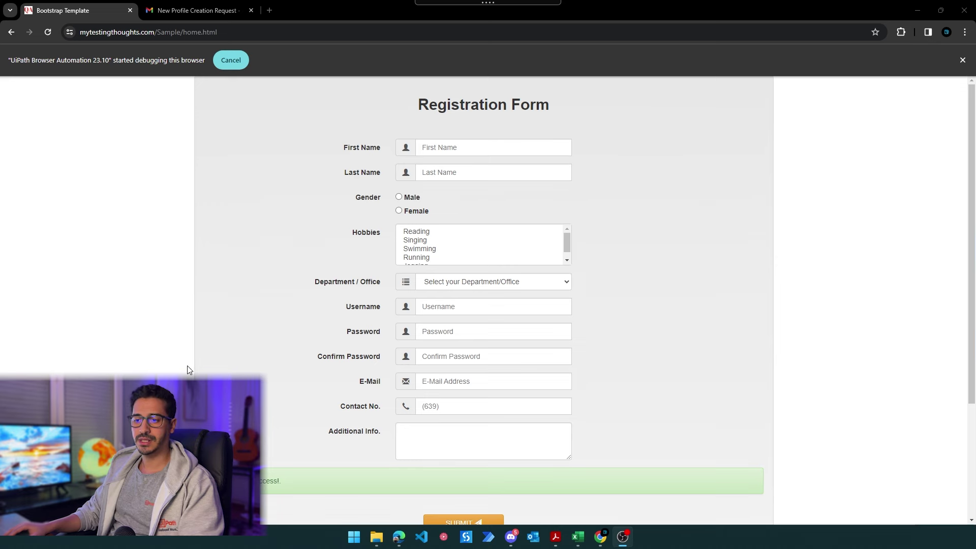
click(175, 6)
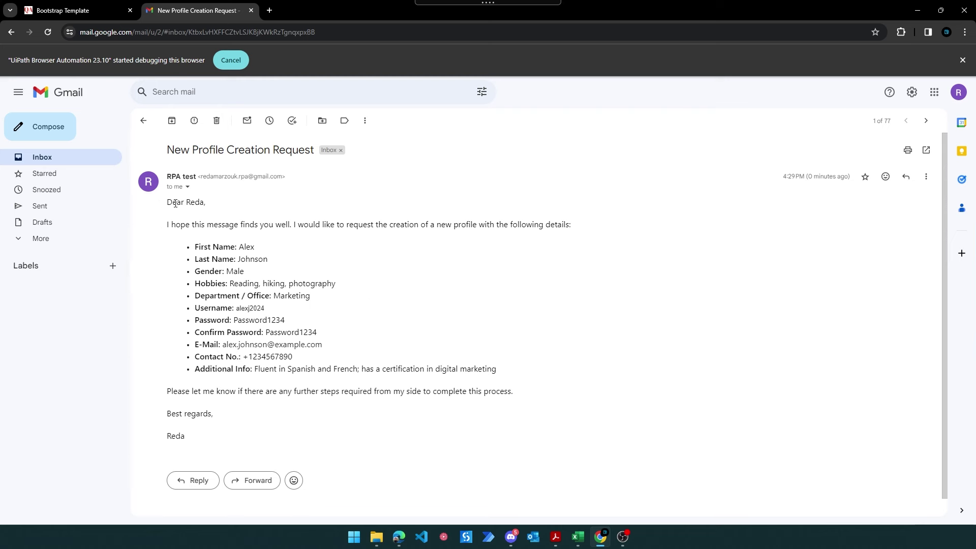
drag(175, 203, 318, 363)
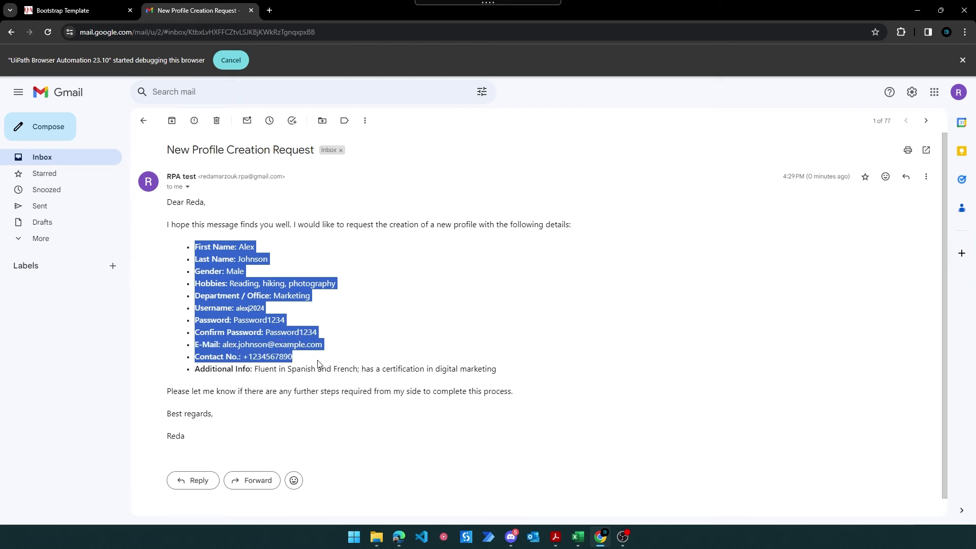
click(76, 10)
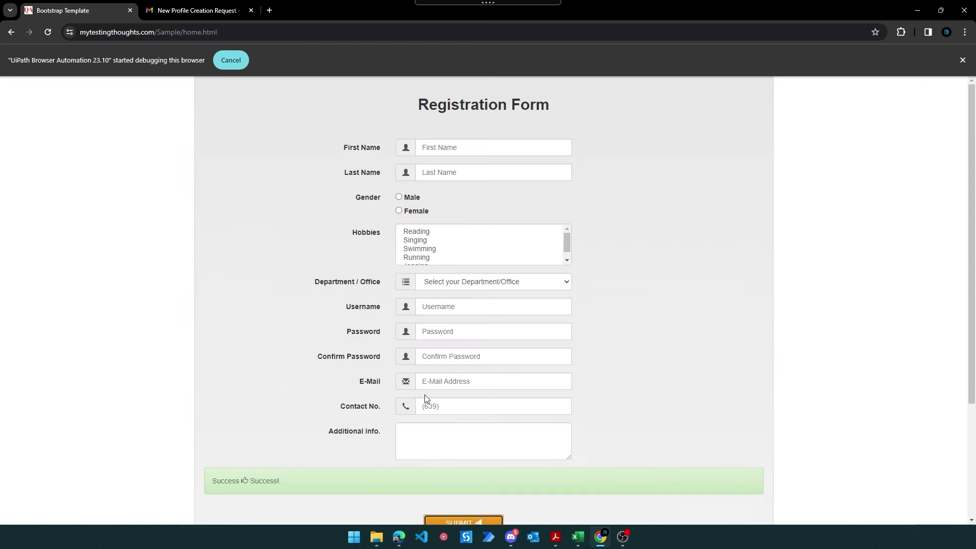
click(192, 9)
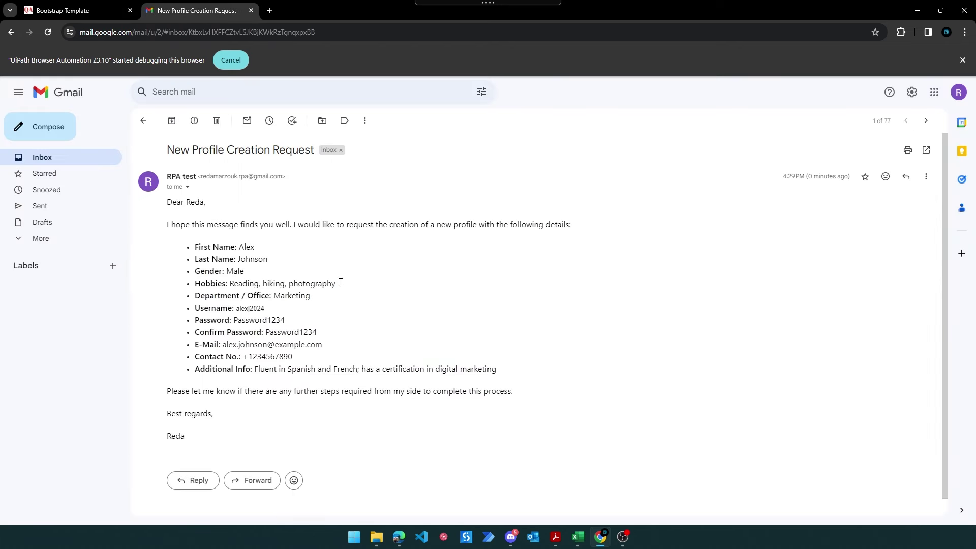
mouse_move(486, 4)
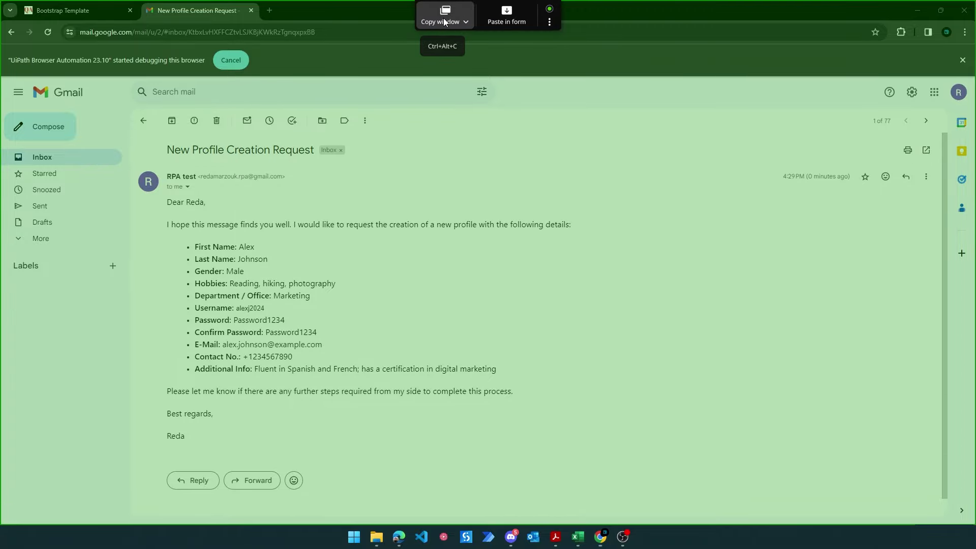
click(444, 18)
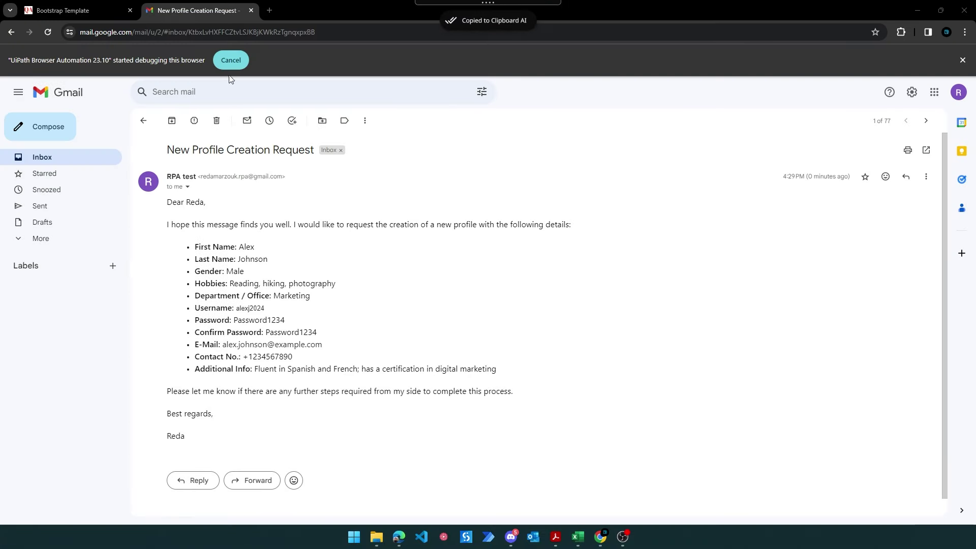
Map the copied email data to the Registration Form and add the transformation "Change the domain name to gmail.com" to the E-Mail field.
click(66, 11)
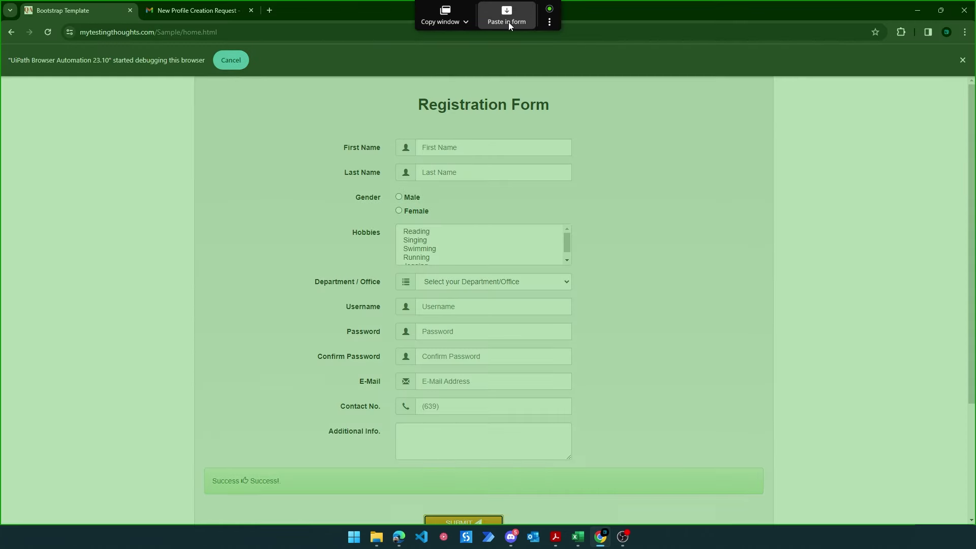
click(509, 23)
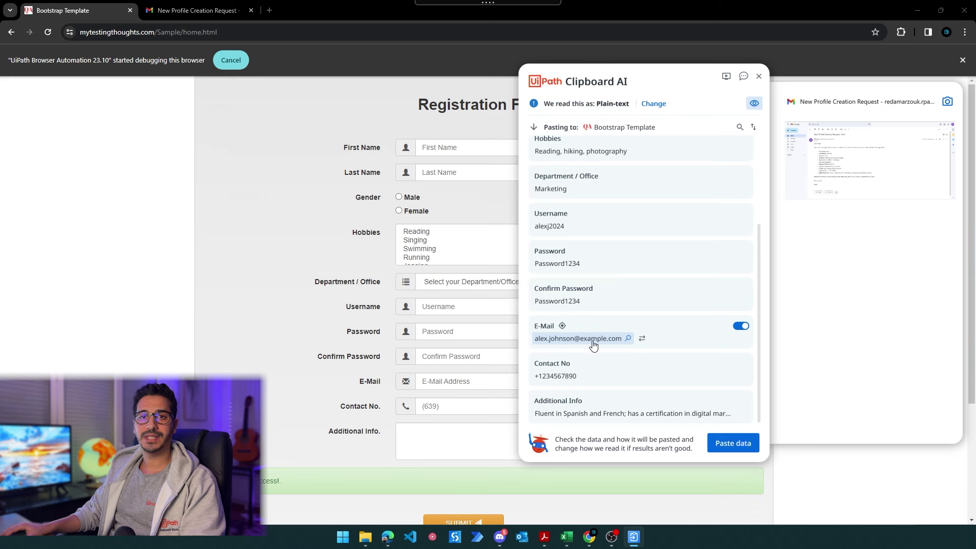
click(642, 339)
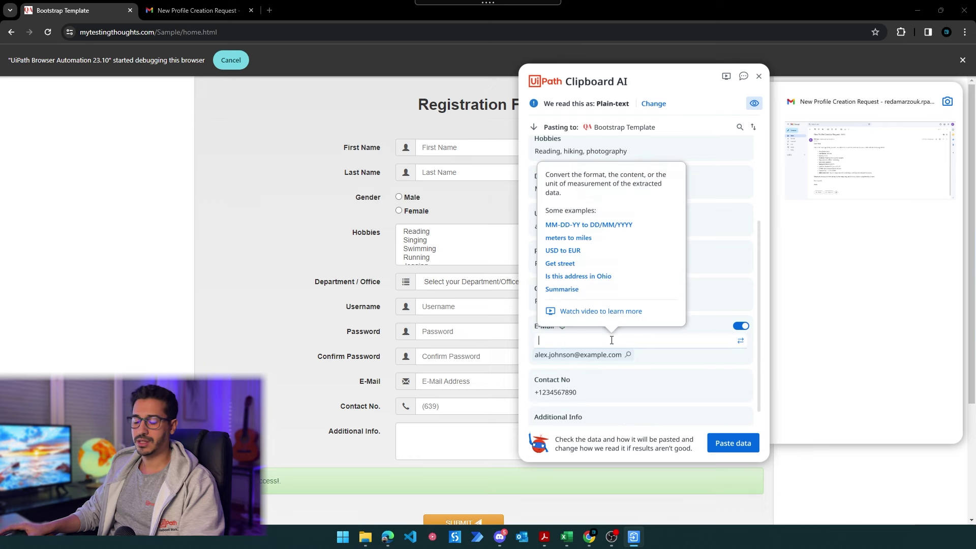
text(Change th)
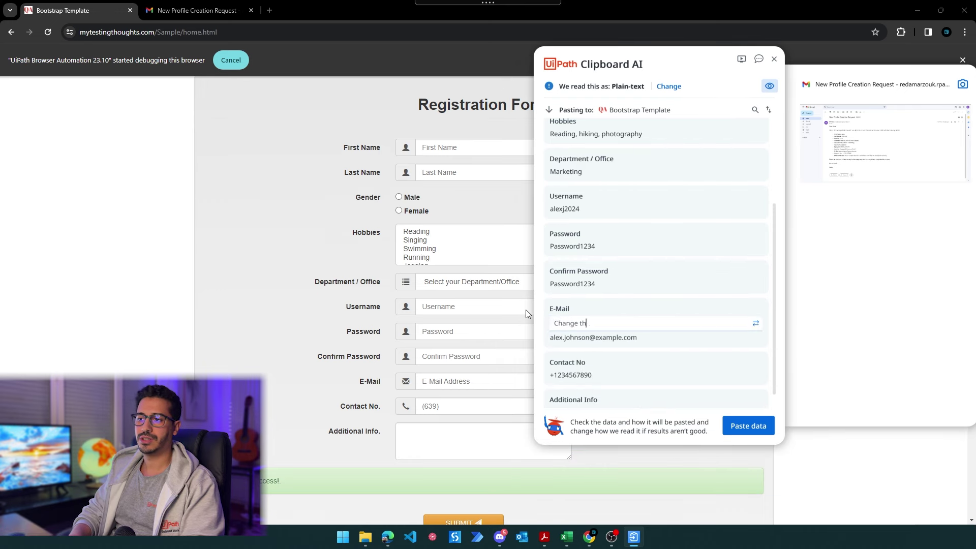
text(e domain name to gmail.com)
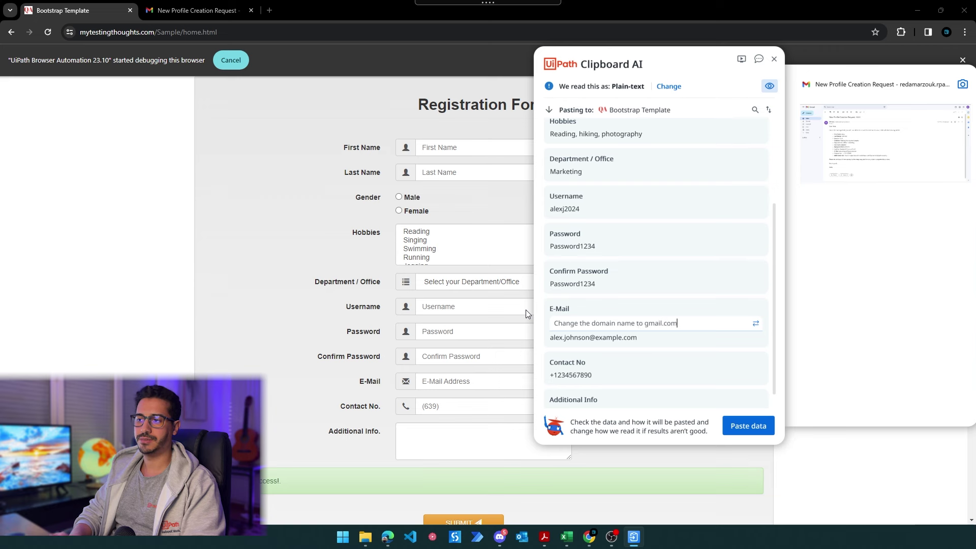
key(Return)
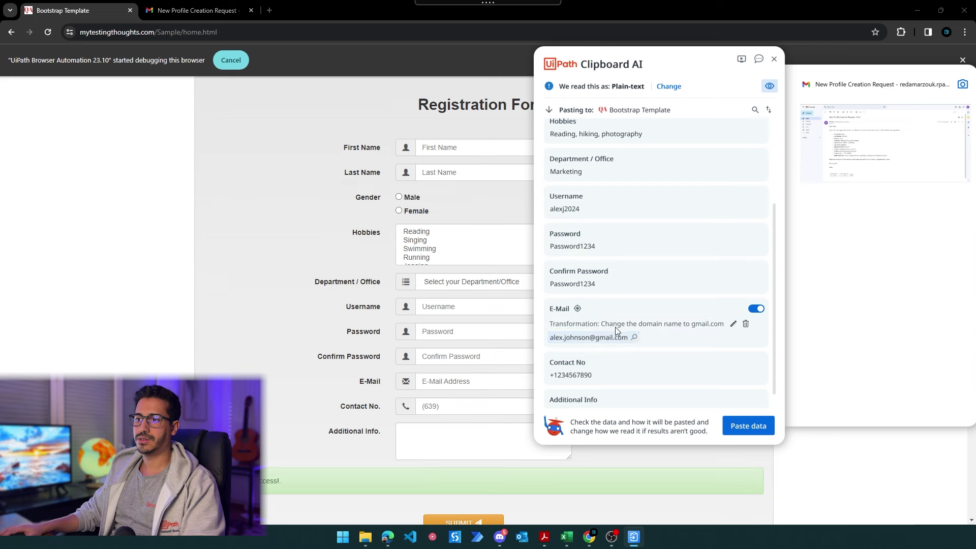
mouse_move(597, 343)
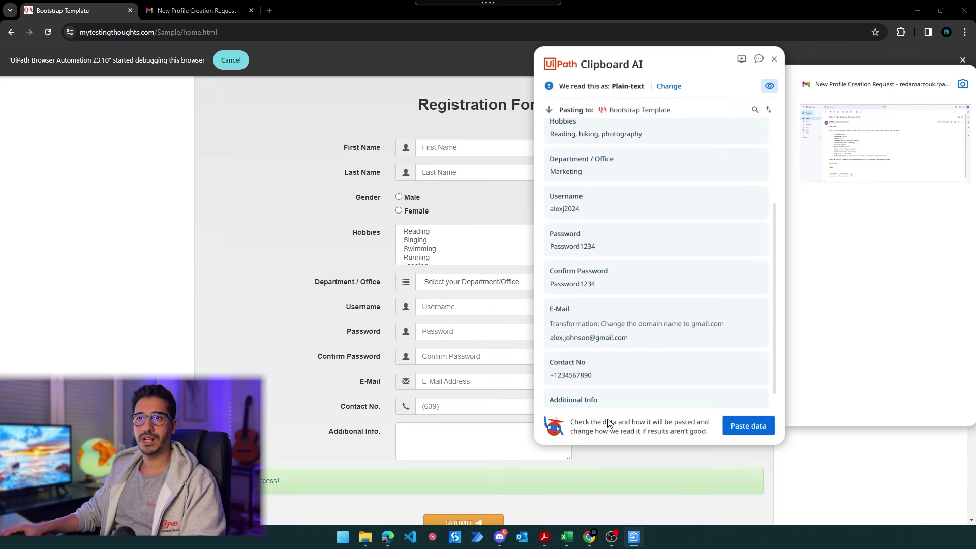
Recheck the profile details in the source email and paste the mapped data, including the password fields, into the Registration Form.
click(195, 10)
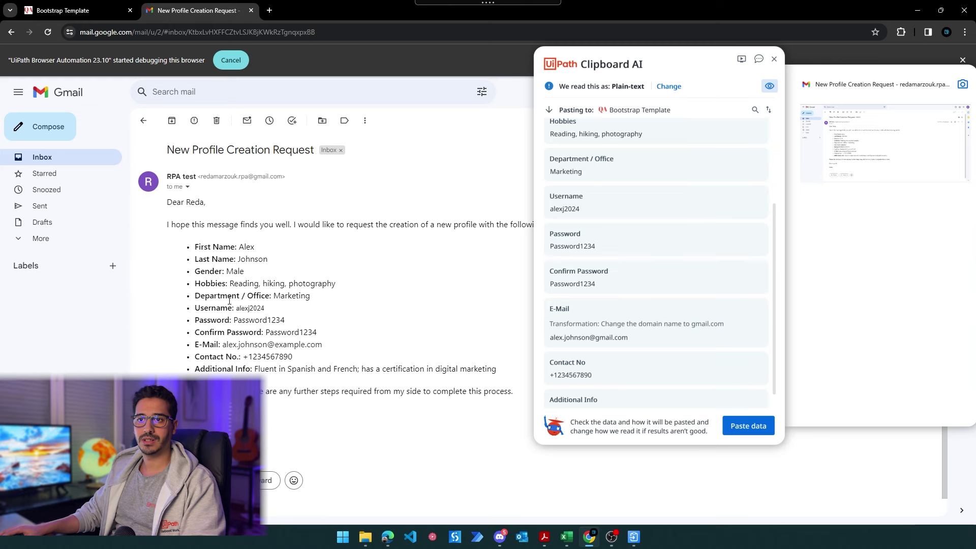
drag(190, 238, 253, 356)
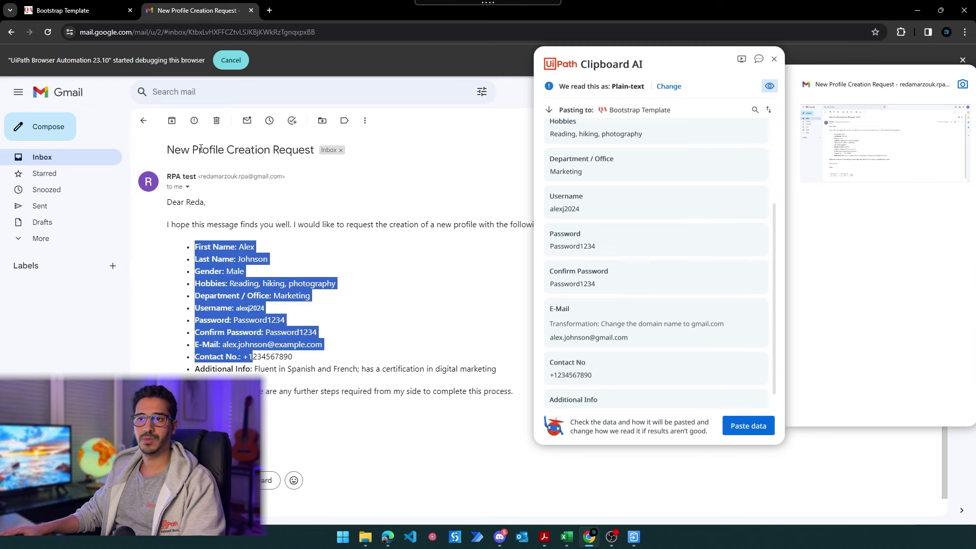
click(206, 162)
click(76, 10)
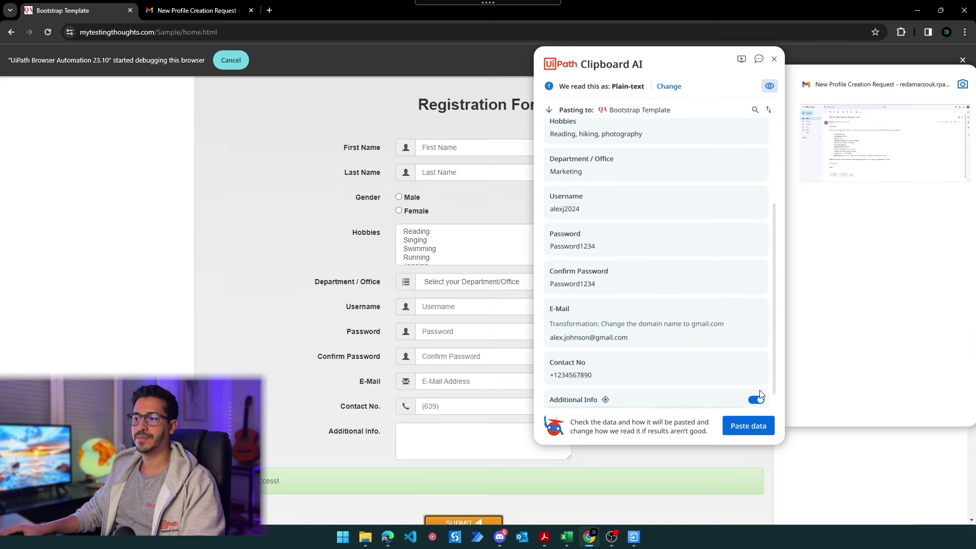
click(739, 425)
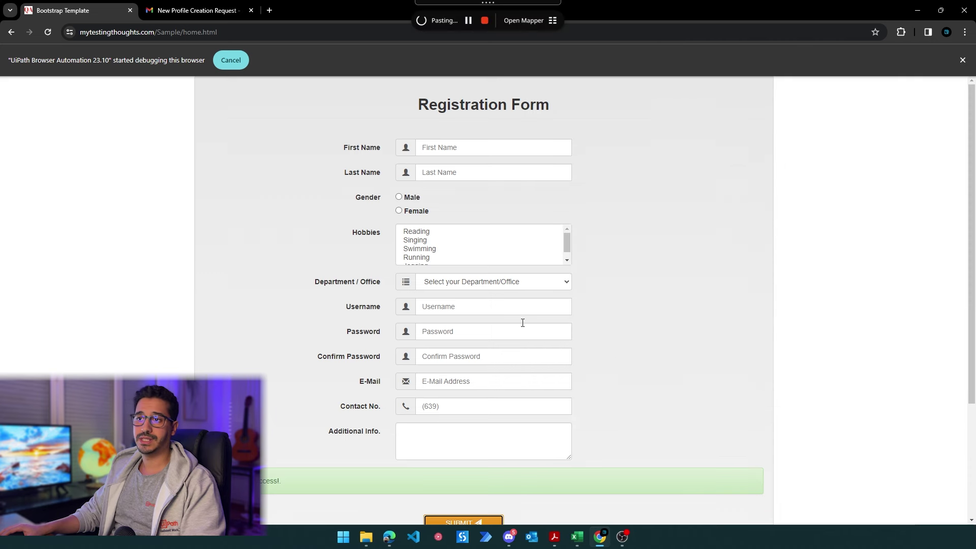